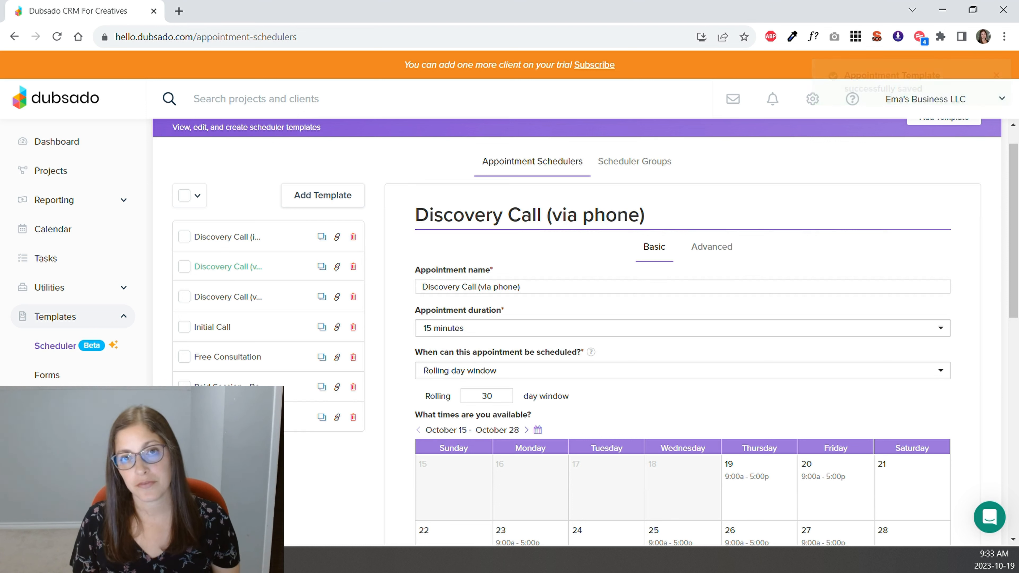
# Review the in-person, phone and Zoom versions of the Discovery Call appointment scheduler templates
pyautogui.click(215, 245)
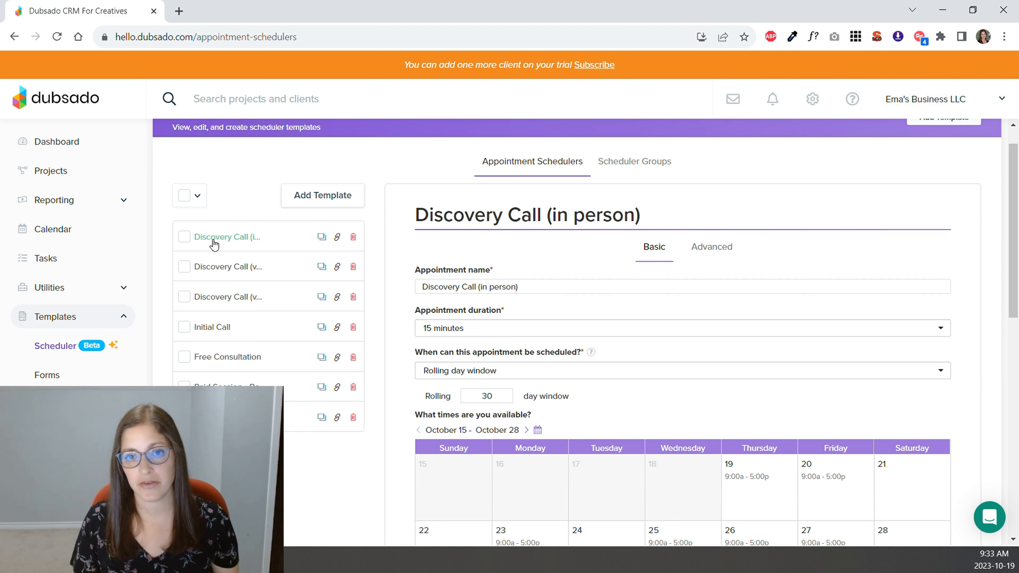
pyautogui.click(221, 278)
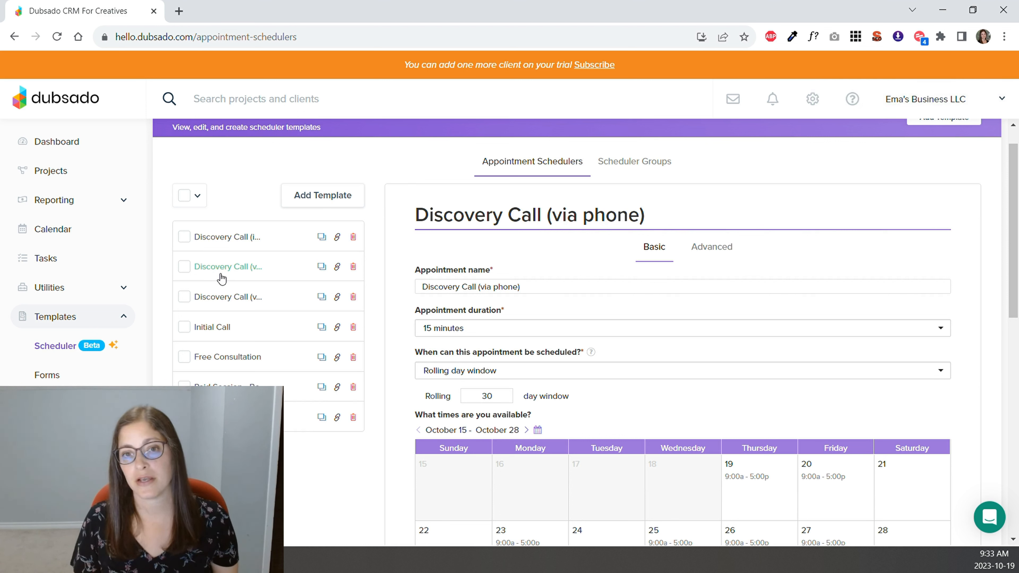
pyautogui.click(227, 305)
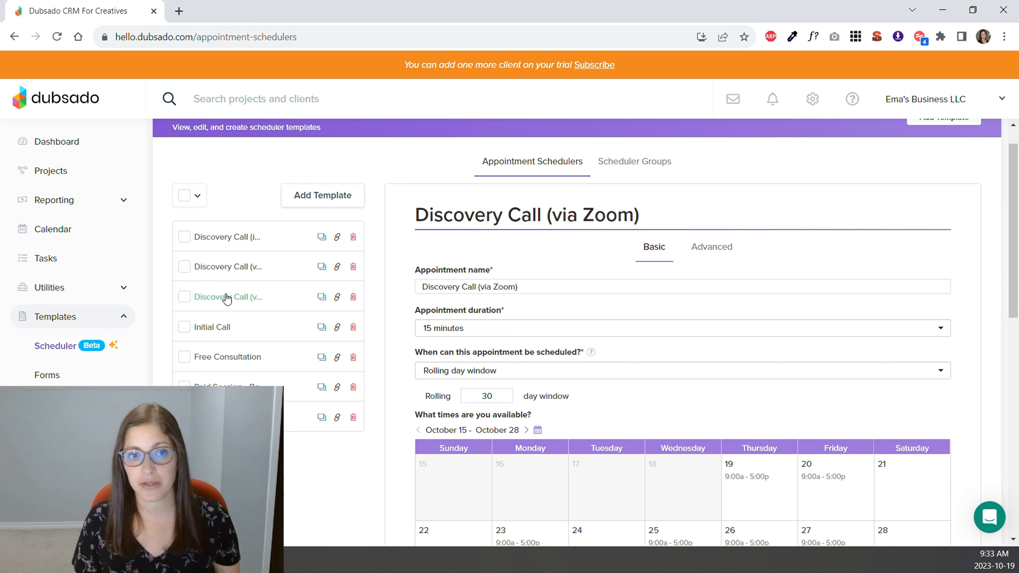
pyautogui.click(234, 241)
pyautogui.click(237, 300)
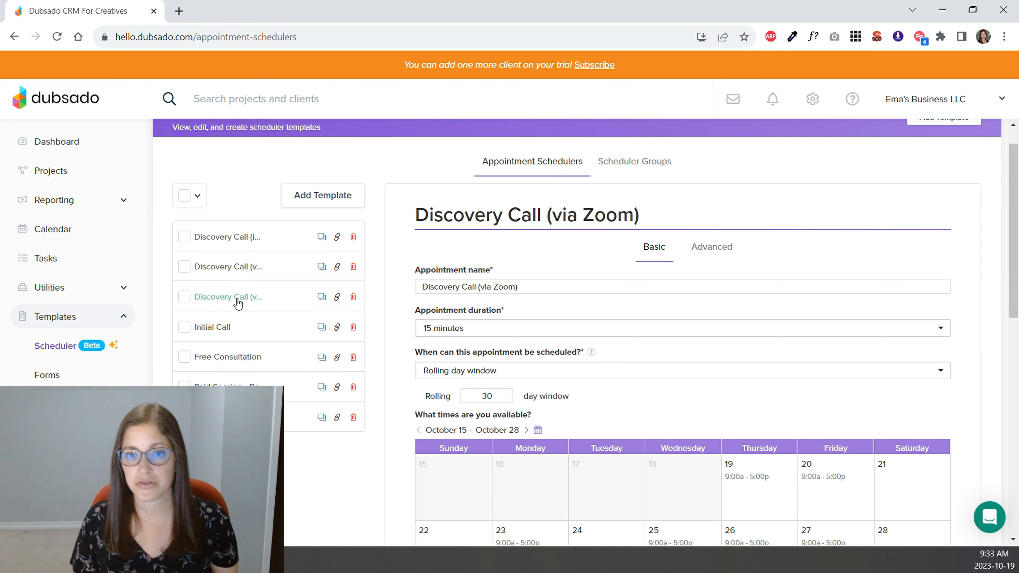
# Start a new scheduler group and include Discovery Call (via Zoom) and Discovery Call (in person)
pyautogui.click(654, 161)
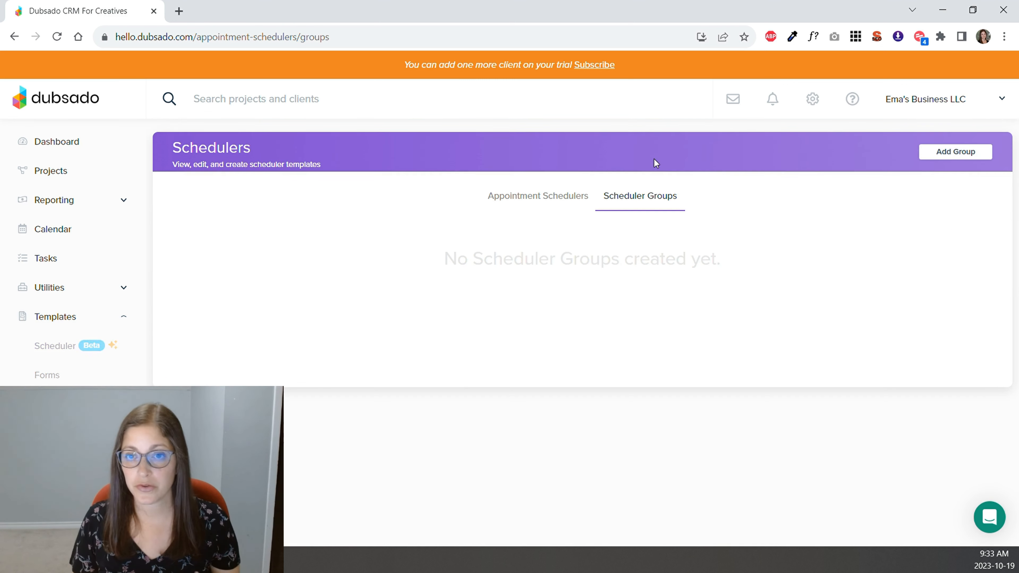
pyautogui.click(951, 155)
pyautogui.scroll(-3, 410, 177)
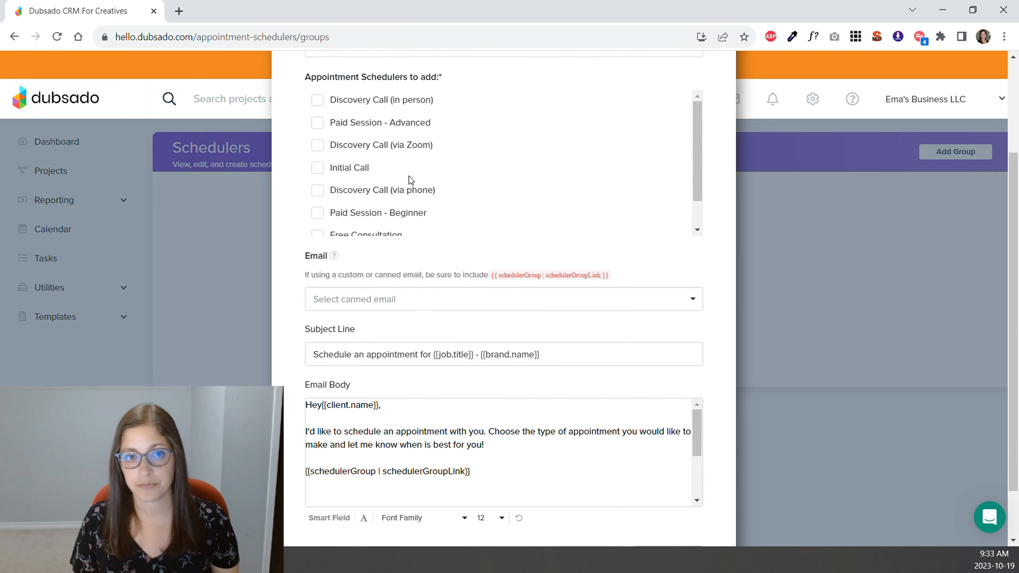
pyautogui.scroll(3, 408, 176)
pyautogui.scroll(-2, 698, 264)
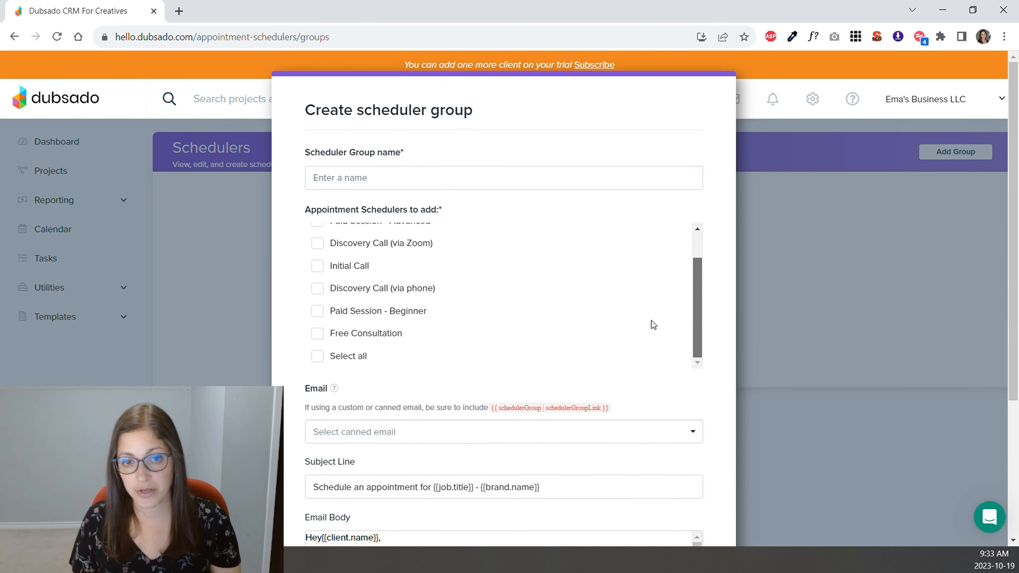
pyautogui.moveTo(701, 330); pyautogui.dragTo(686, 309)
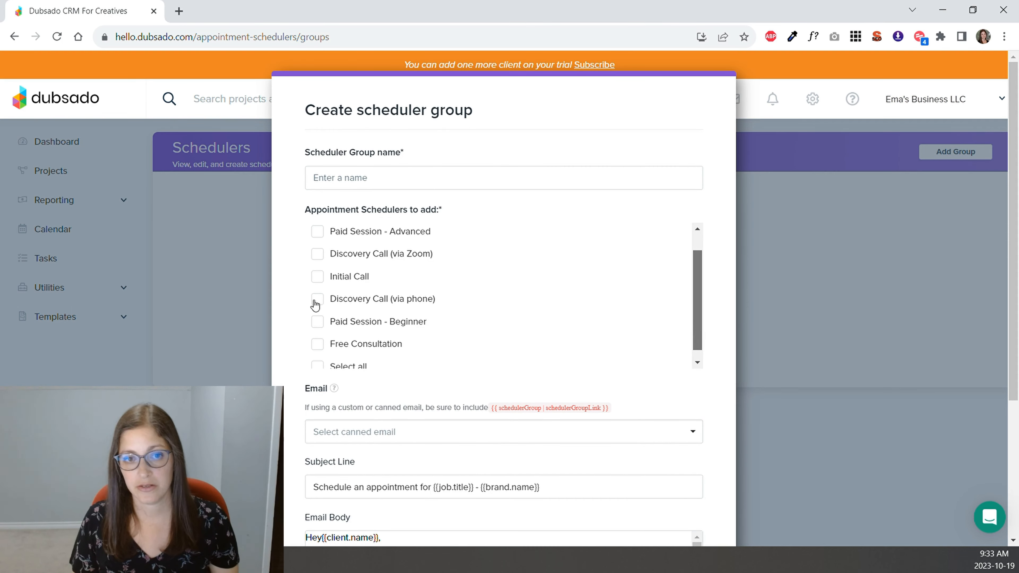
pyautogui.click(317, 254)
pyautogui.scroll(1, 689, 256)
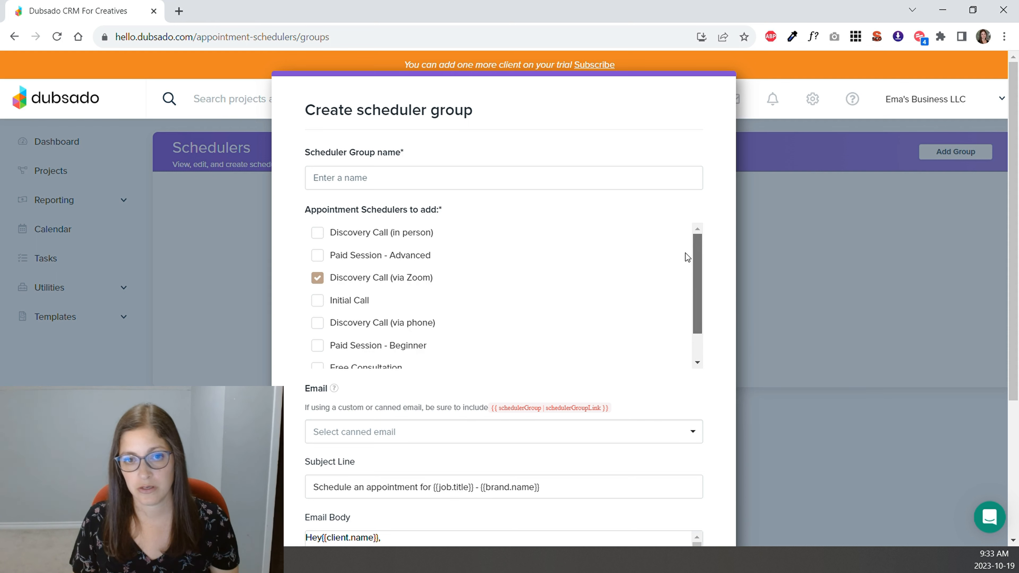
pyautogui.click(317, 232)
# Name the scheduler group "Discovery Call" and create it with the default email
pyautogui.click(361, 176)
pyautogui.write('Discovery Call')
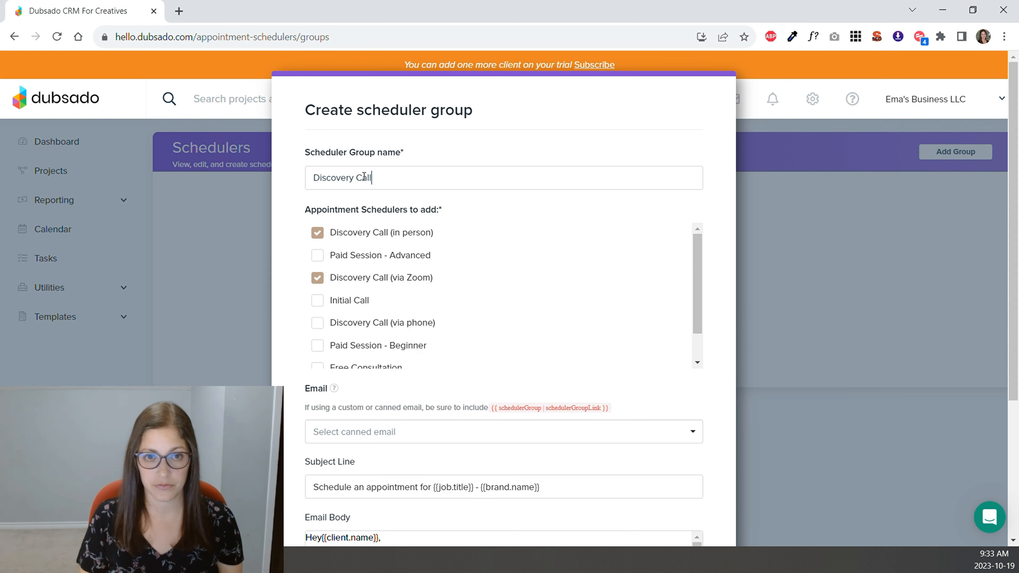
pyautogui.scroll(-5, 345, 400)
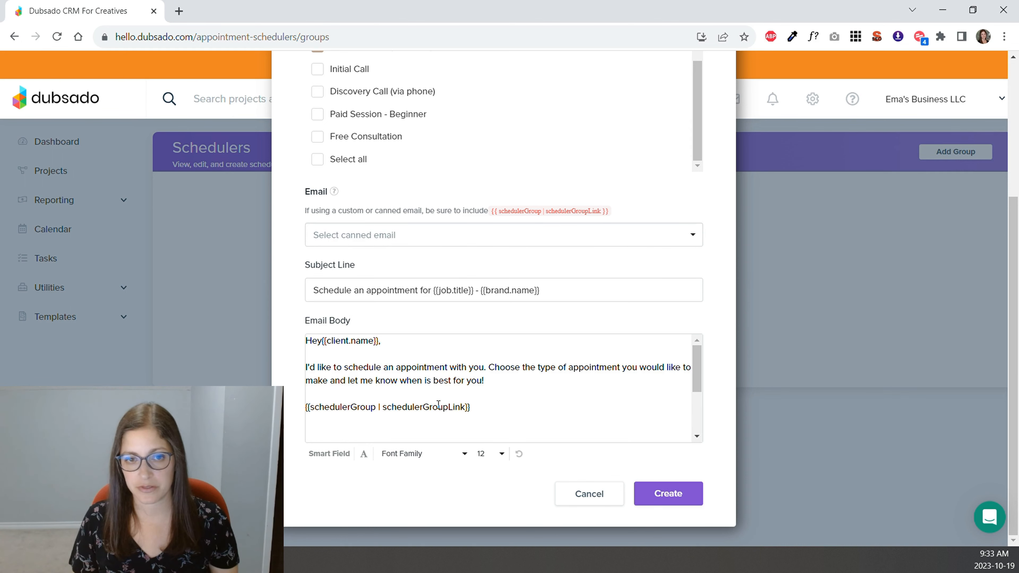
pyautogui.click(662, 503)
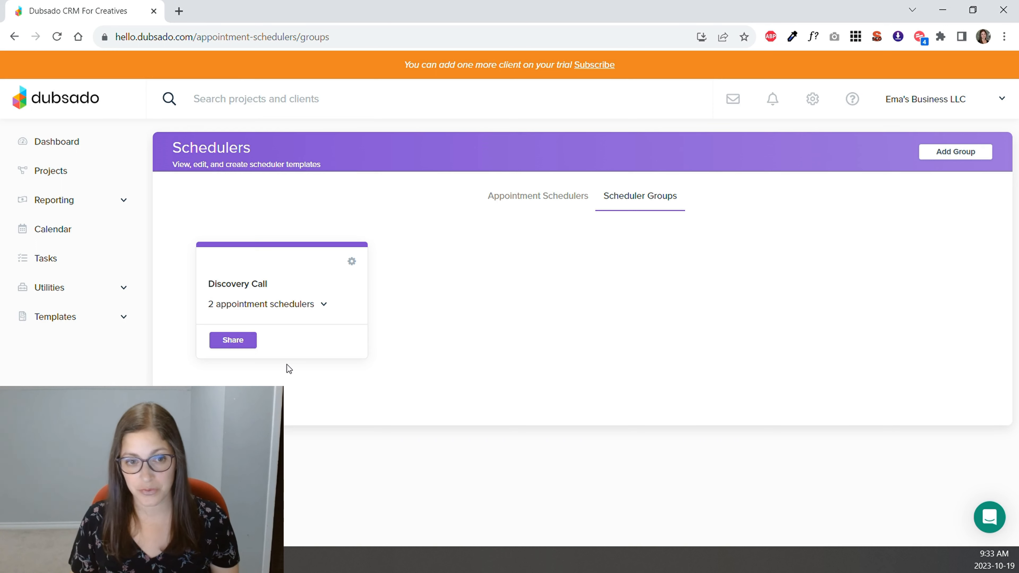
# Copy the Discovery Call group's direct share link and open it in a new browser tab
pyautogui.click(224, 340)
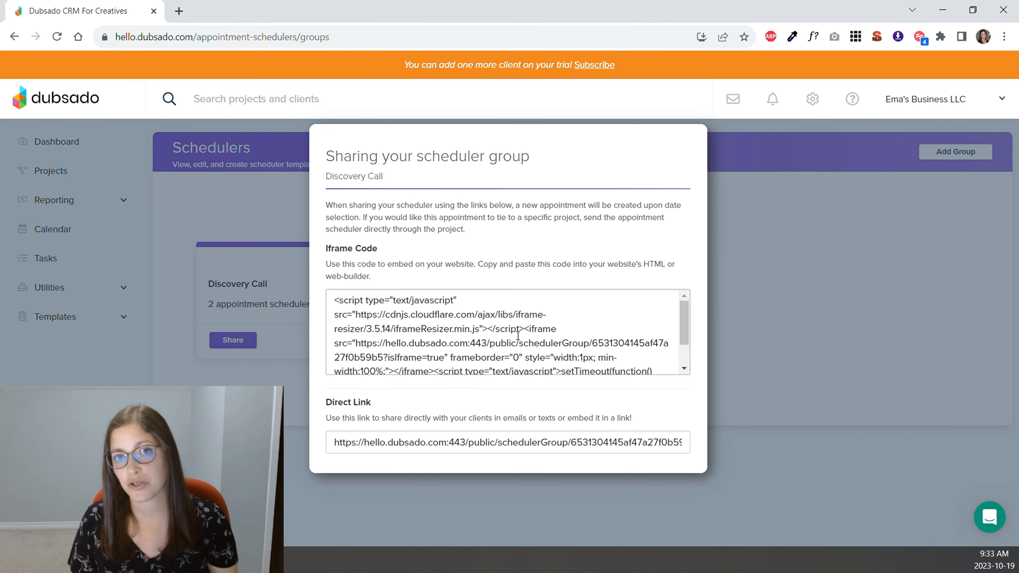
pyautogui.moveTo(334, 300); pyautogui.dragTo(605, 373)
pyautogui.moveTo(332, 442); pyautogui.dragTo(693, 446)
pyautogui.hotkey('ctrl', 'c')
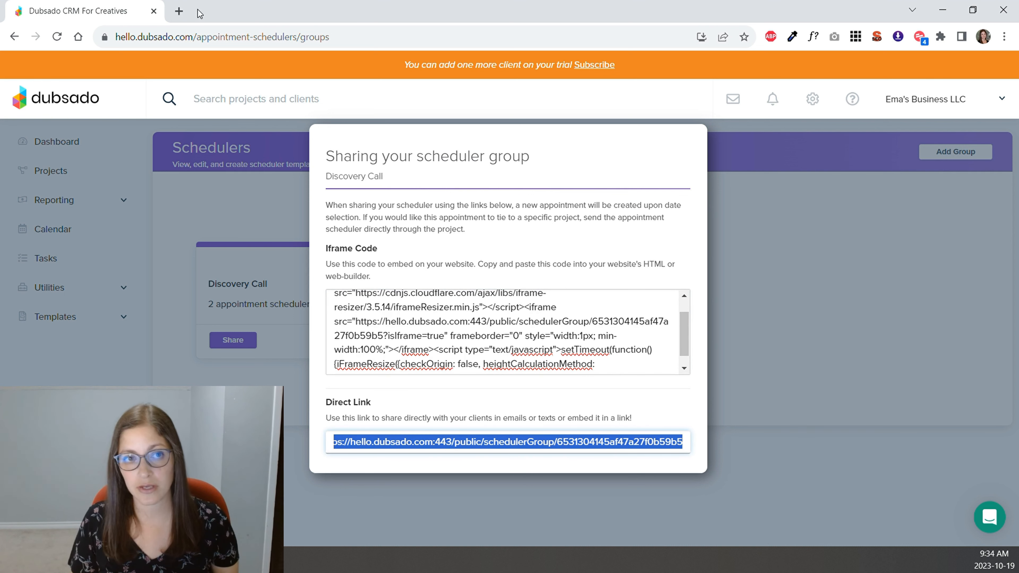
pyautogui.click(179, 11)
pyautogui.hotkey('ctrl', 'v')
pyautogui.press('Return')
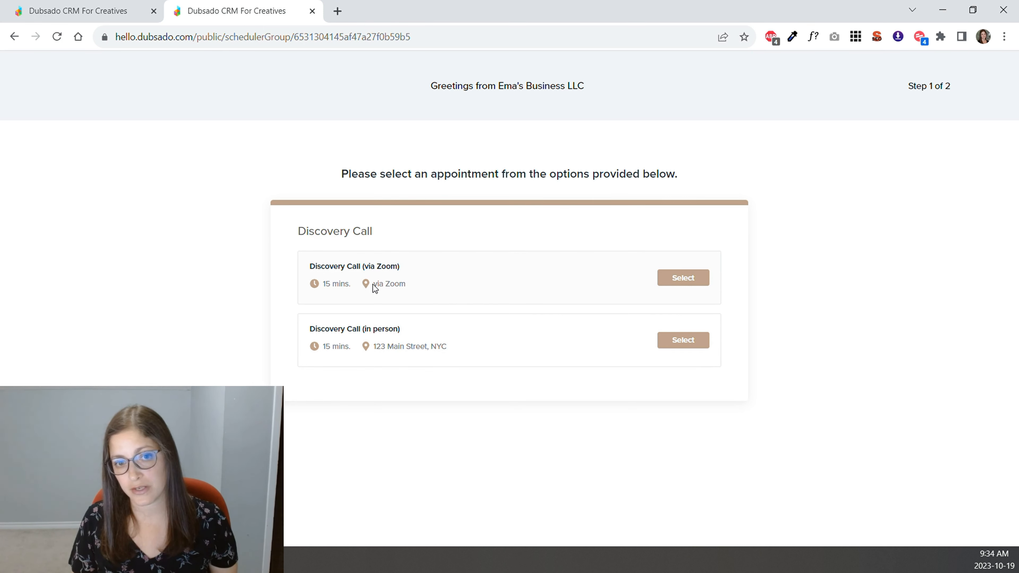
# Examine the locations shown for the Zoom and in-person appointments on the public booking page
pyautogui.moveTo(376, 284); pyautogui.dragTo(406, 285)
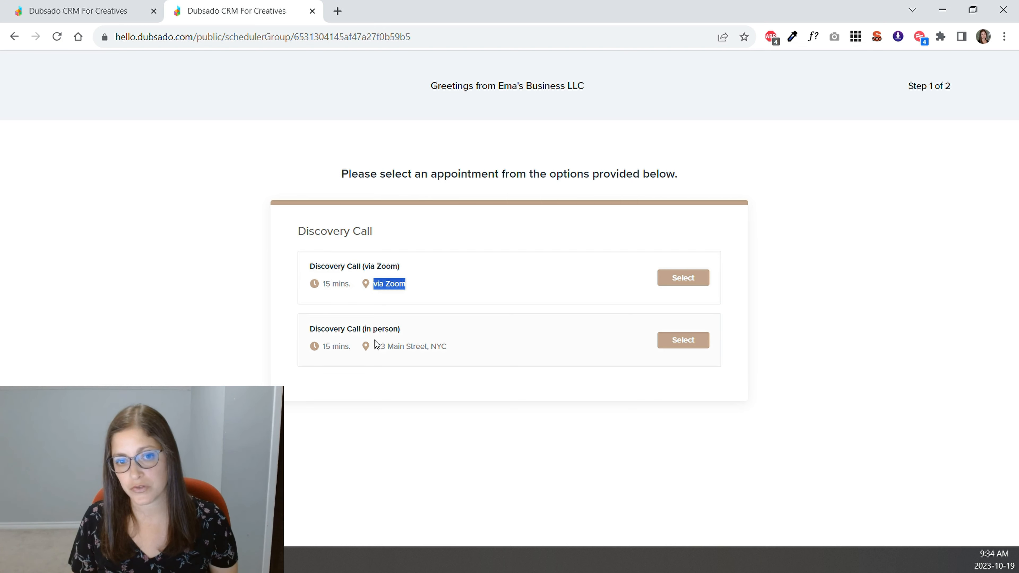
pyautogui.moveTo(375, 346); pyautogui.dragTo(472, 352)
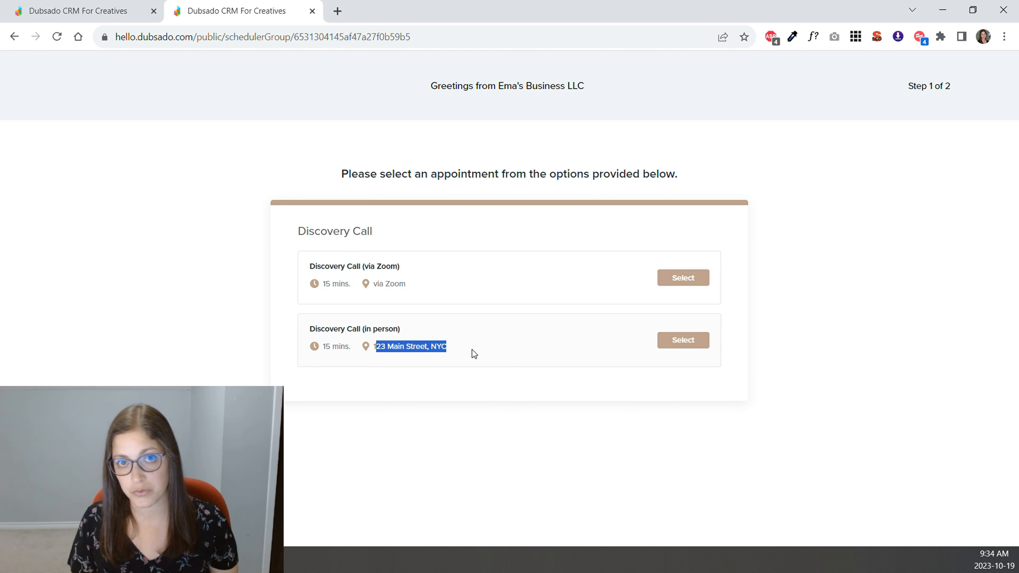
pyautogui.click(472, 349)
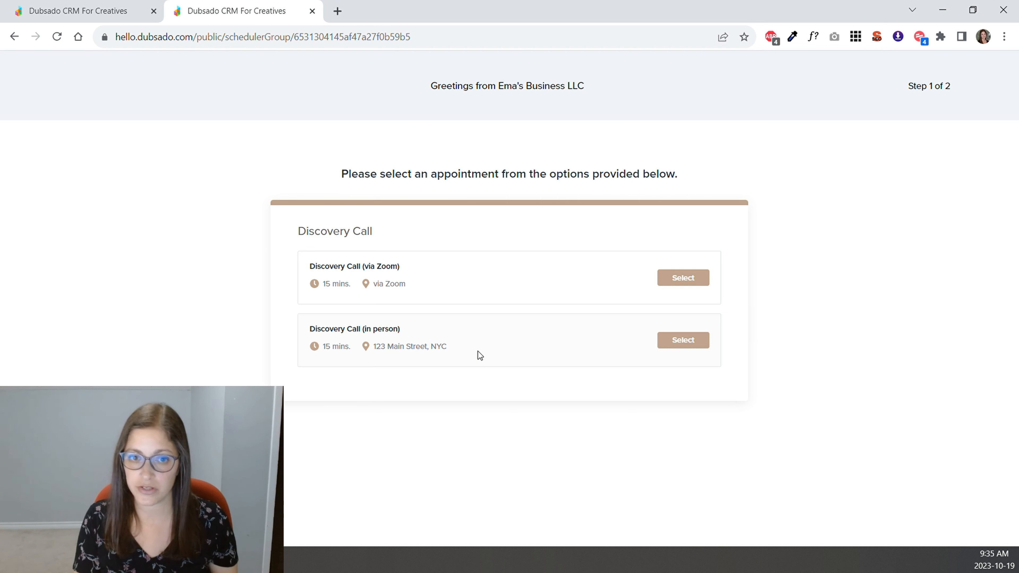
pyautogui.moveTo(373, 348); pyautogui.dragTo(470, 351)
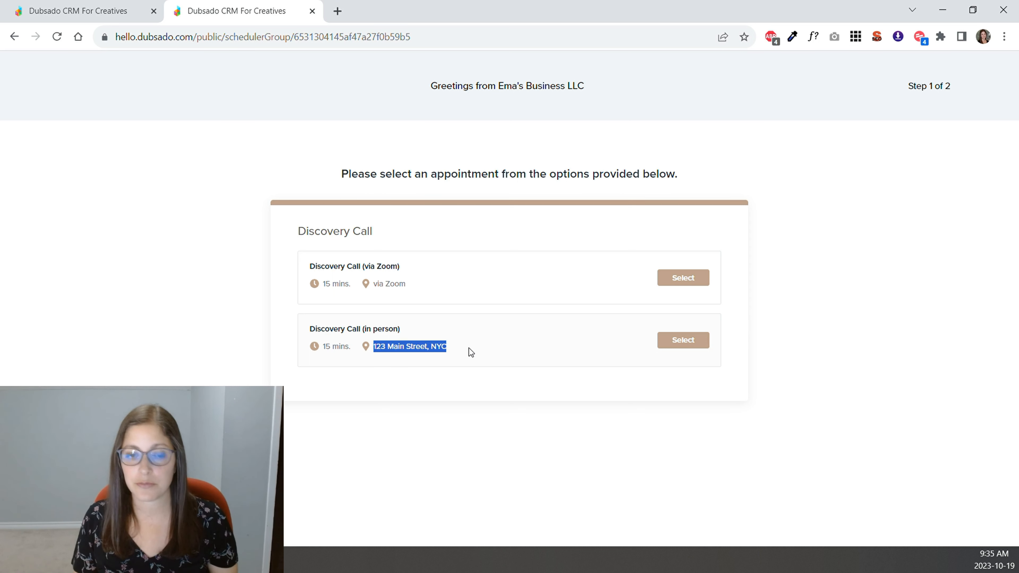
pyautogui.click(347, 351)
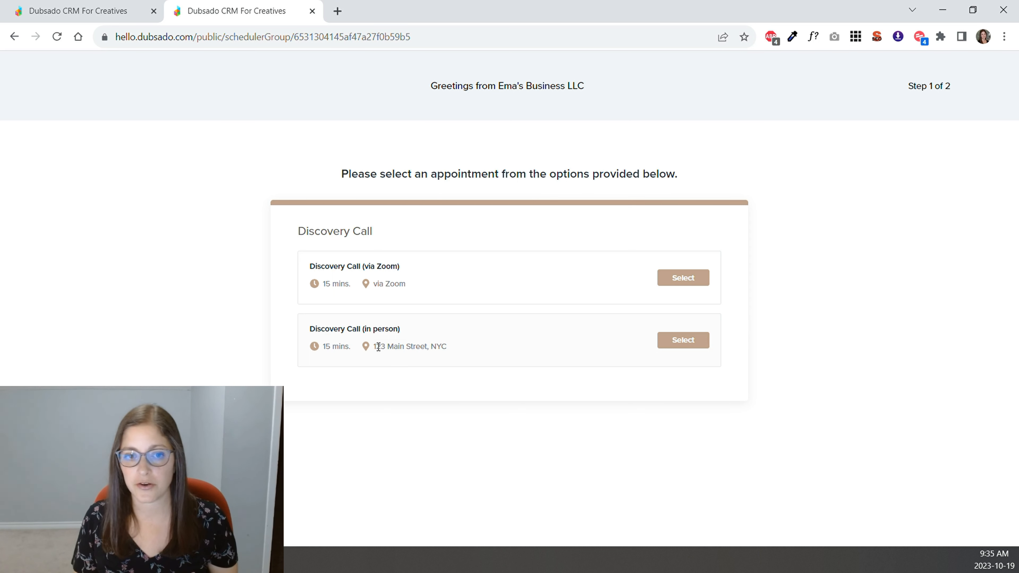
pyautogui.moveTo(374, 348); pyautogui.dragTo(459, 348)
pyautogui.click(460, 349)
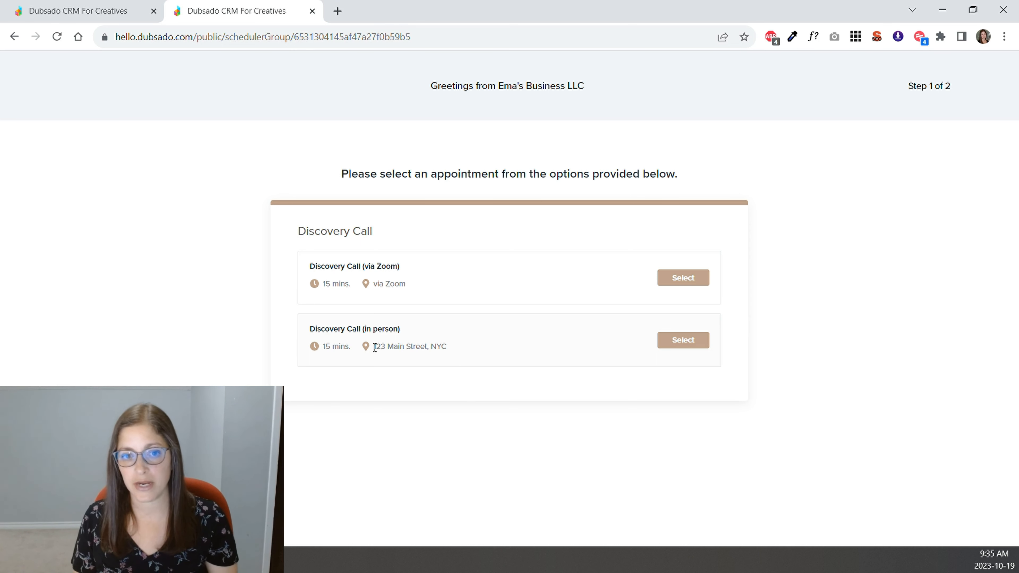
pyautogui.moveTo(375, 347); pyautogui.dragTo(465, 346)
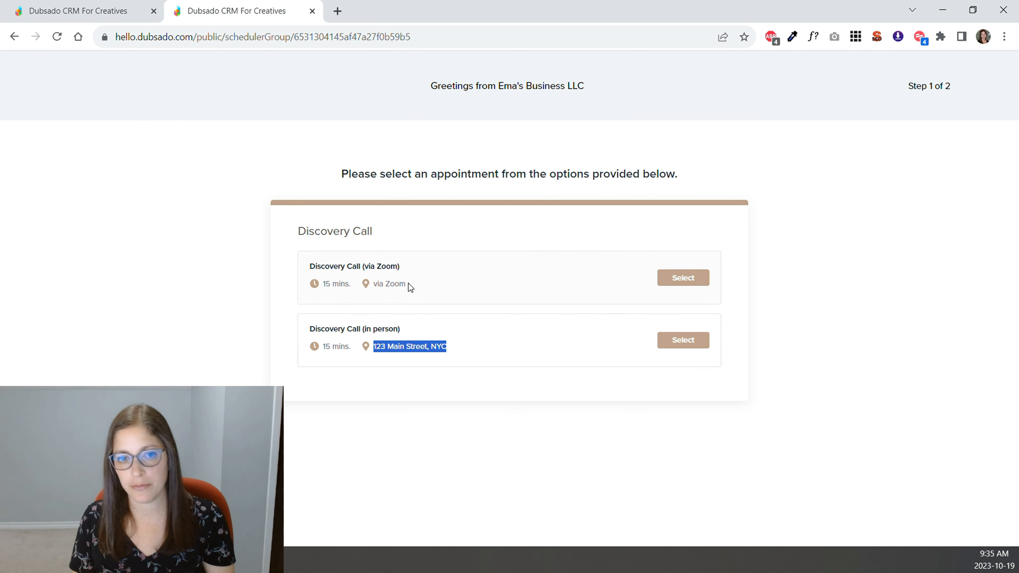
pyautogui.tripleClick(376, 282)
# Return to the appointment schedulers and examine the location setting of the Discovery Call (via Zoom) template
pyautogui.click(120, 11)
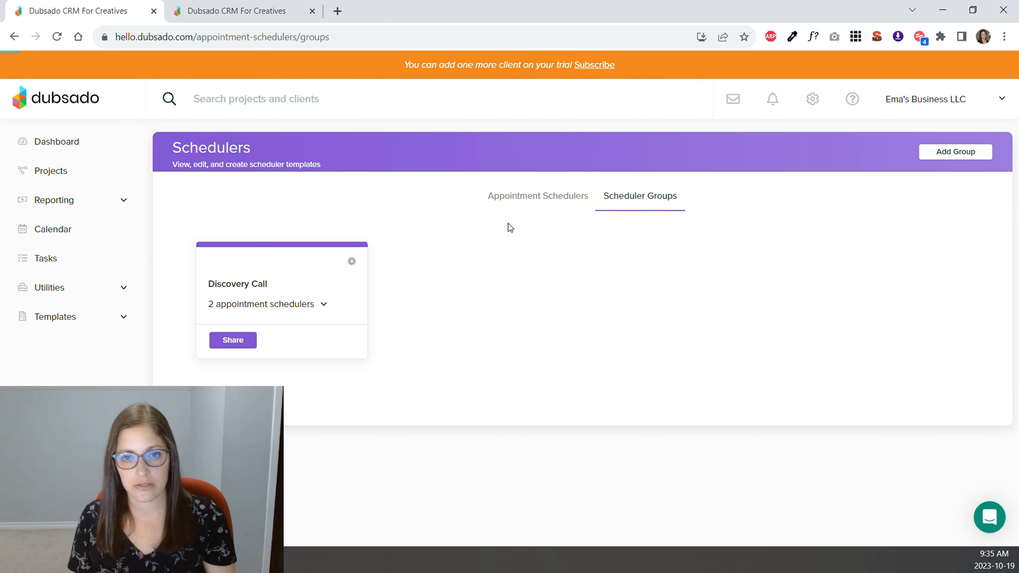
pyautogui.click(573, 197)
pyautogui.click(249, 300)
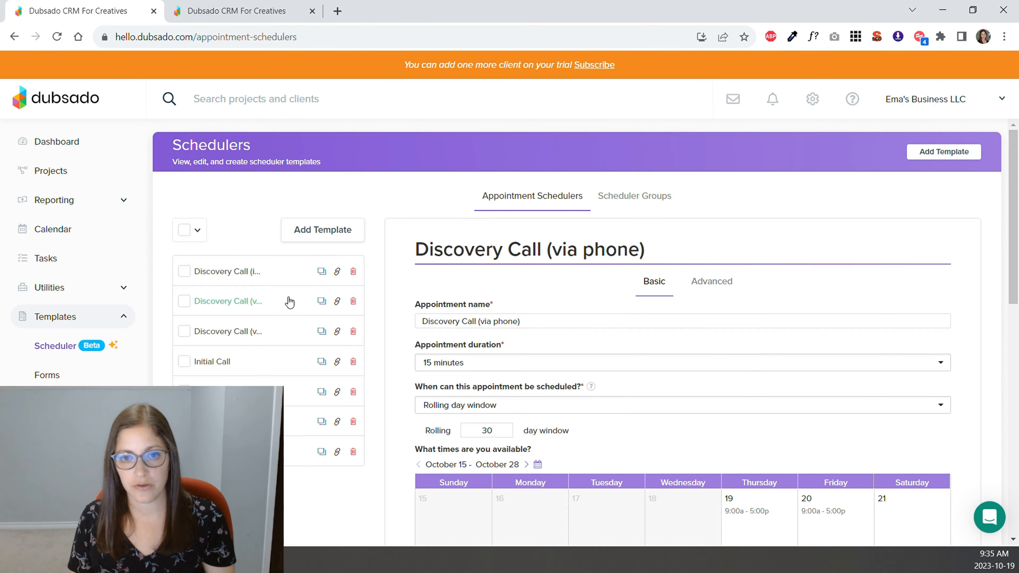
pyautogui.click(290, 333)
pyautogui.scroll(-6, 816, 323)
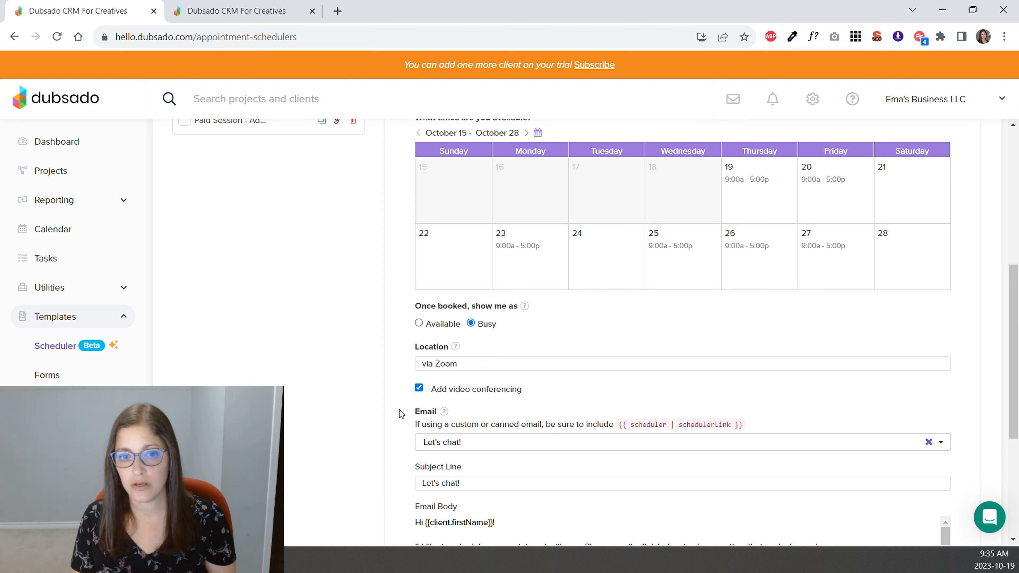
pyautogui.moveTo(477, 364); pyautogui.dragTo(422, 364)
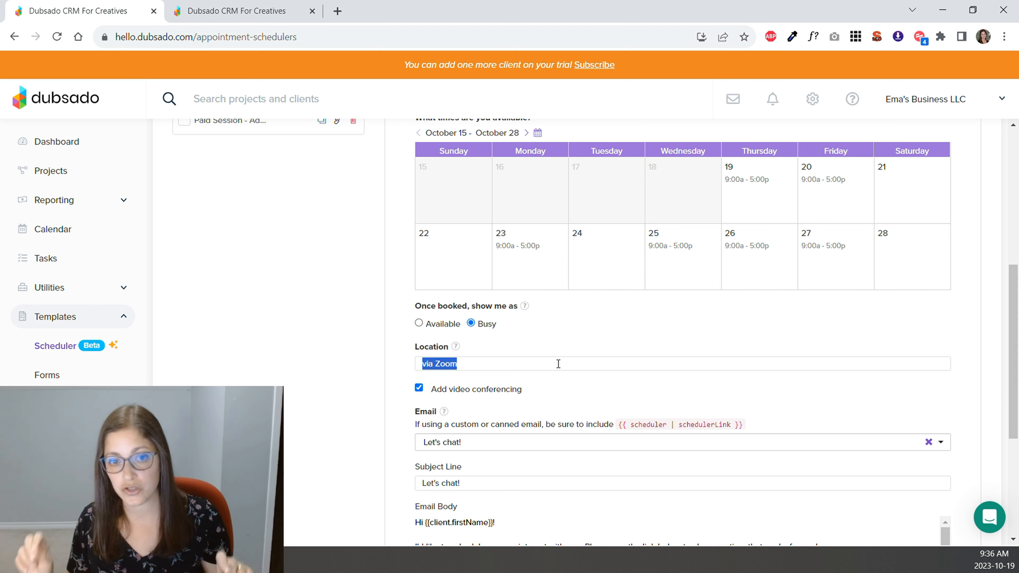
pyautogui.moveTo(419, 346); pyautogui.dragTo(453, 351)
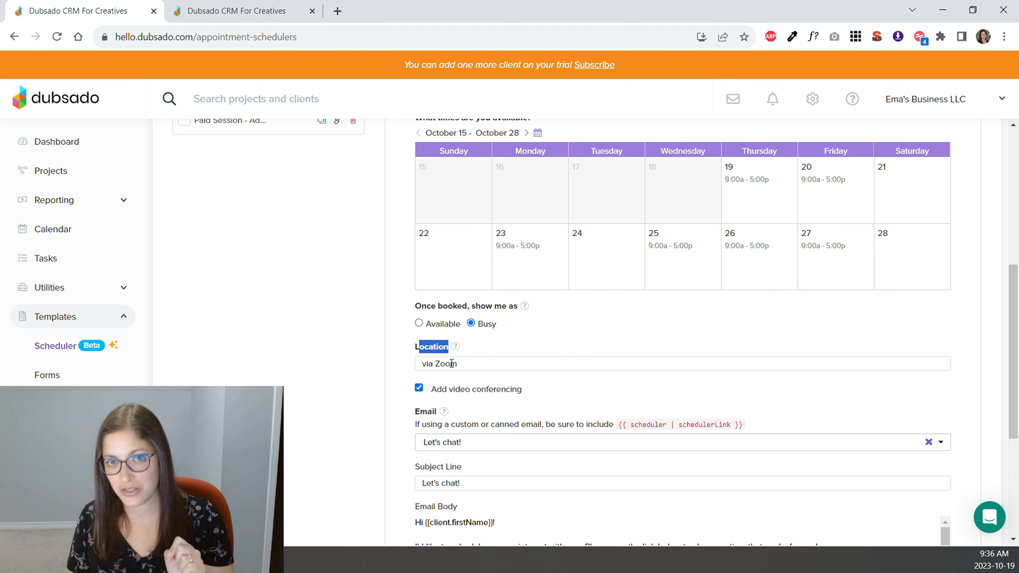
pyautogui.click(485, 361)
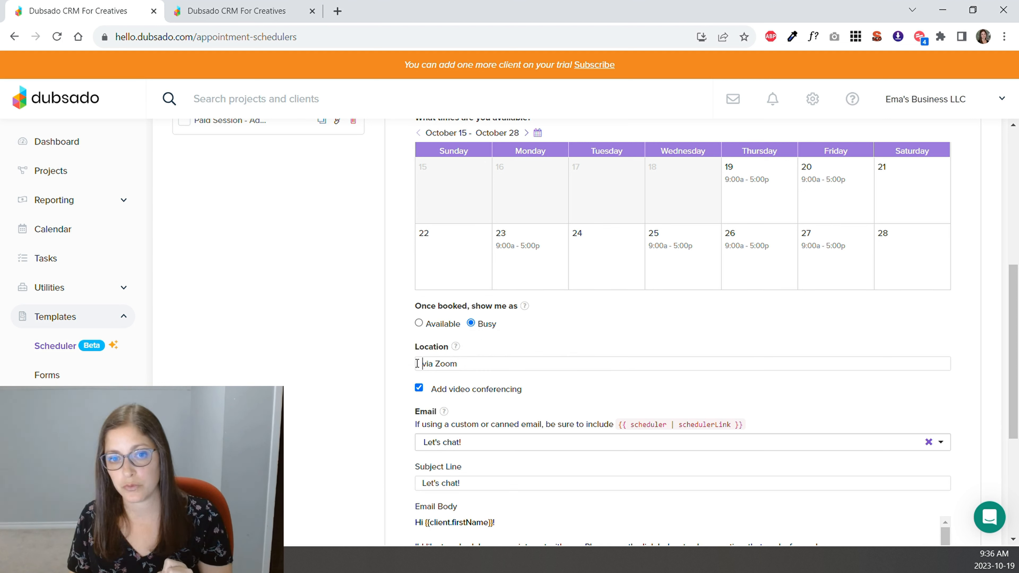
pyautogui.moveTo(417, 363); pyautogui.dragTo(701, 362)
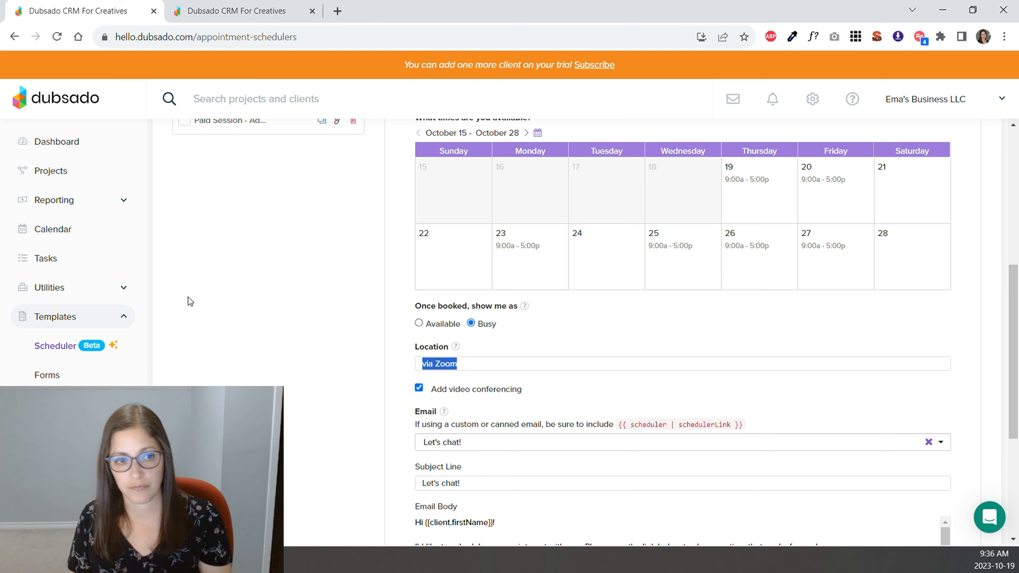
# Open the "Scheduler - Appointment Confirmation" canned email and examine the smart field on its Meeting Link line
pyautogui.scroll(-3, 189, 301)
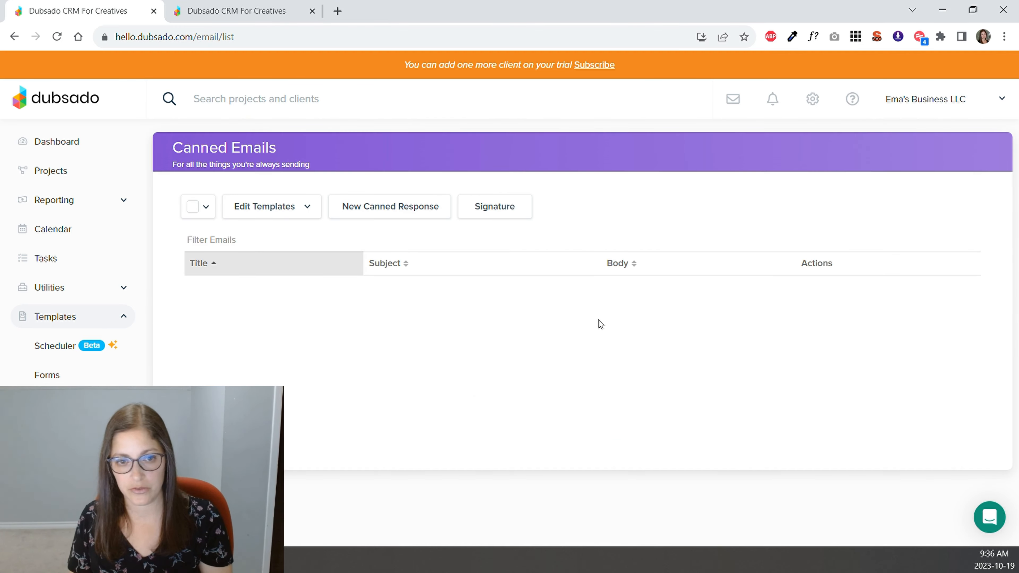
pyautogui.scroll(-10, 596, 301)
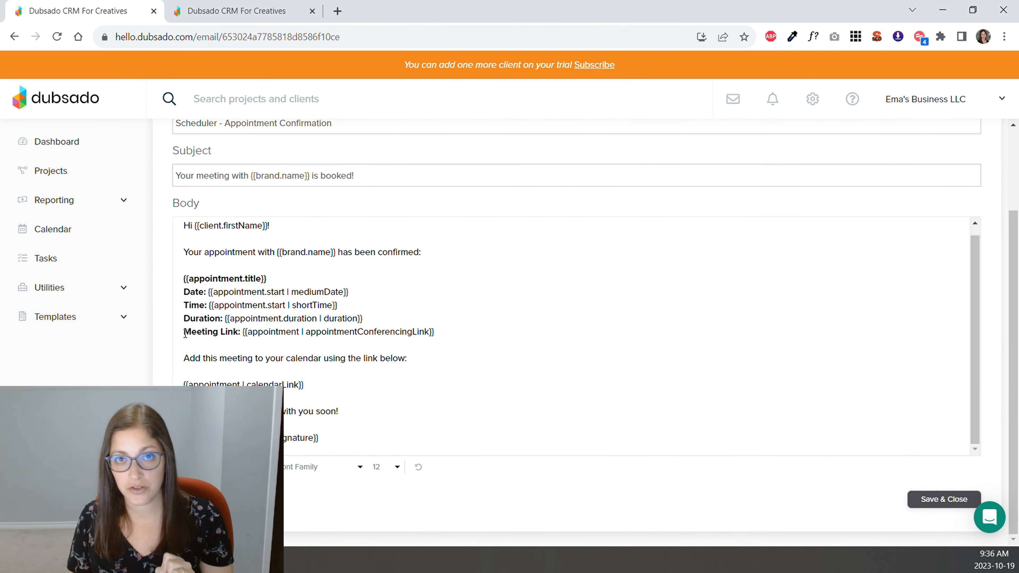
pyautogui.click(463, 331)
pyautogui.moveTo(262, 330); pyautogui.dragTo(243, 332)
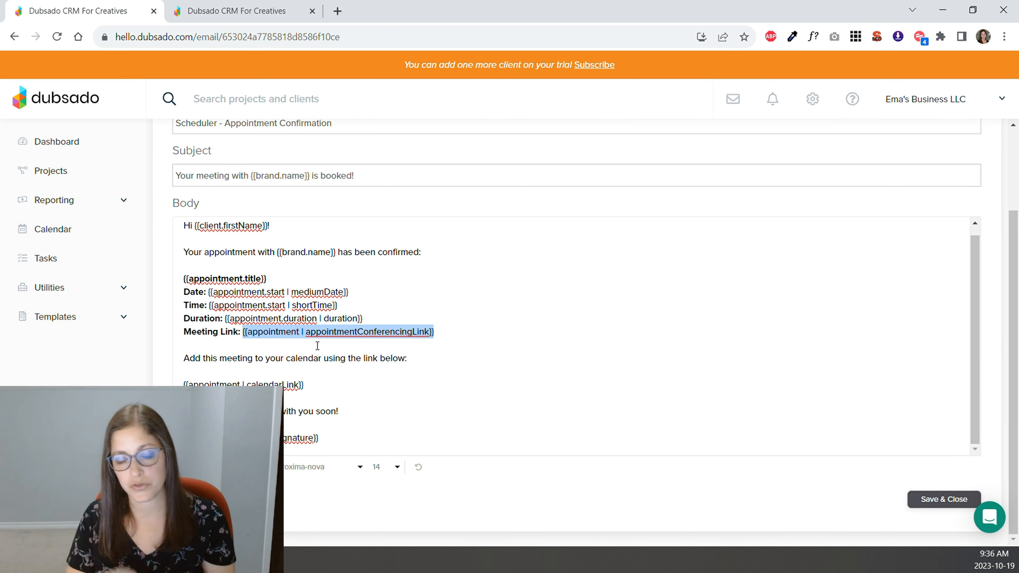
pyautogui.click(466, 333)
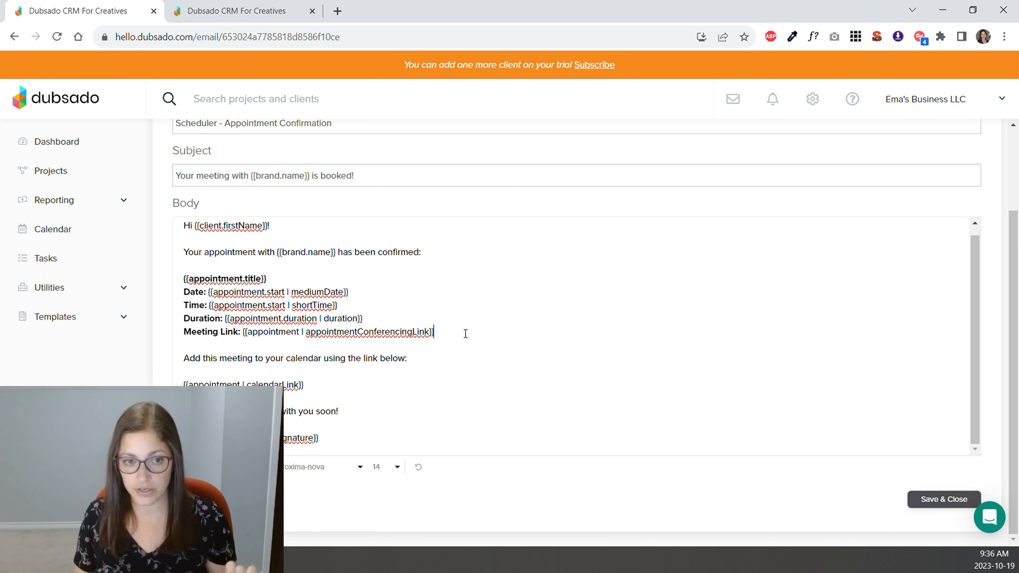
# Replace the Meeting Link line's smart field with the Appointment Location smart field in regular, non-bold text
pyautogui.moveTo(461, 332); pyautogui.dragTo(242, 333)
pyautogui.click(203, 470)
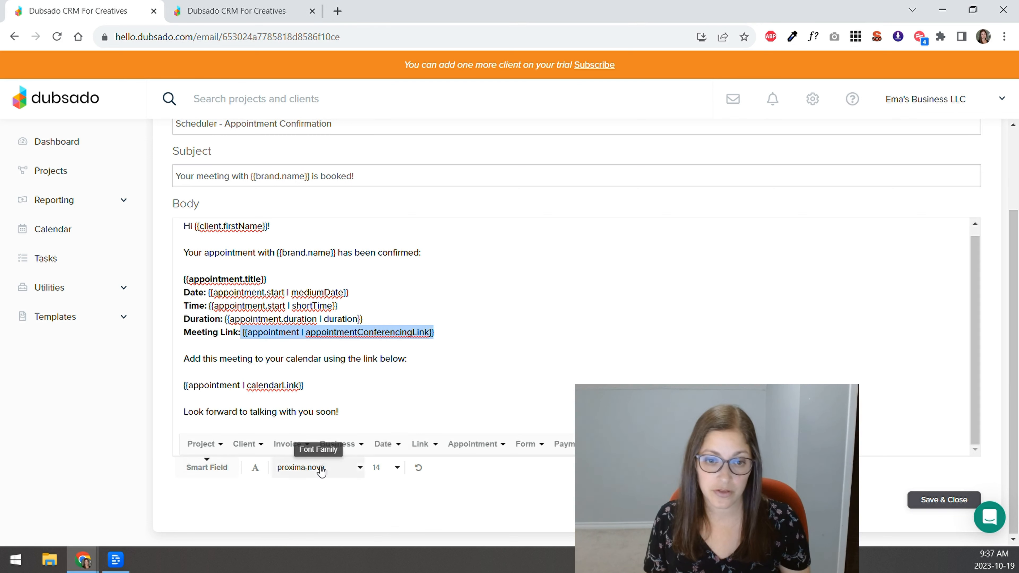
pyautogui.click(465, 451)
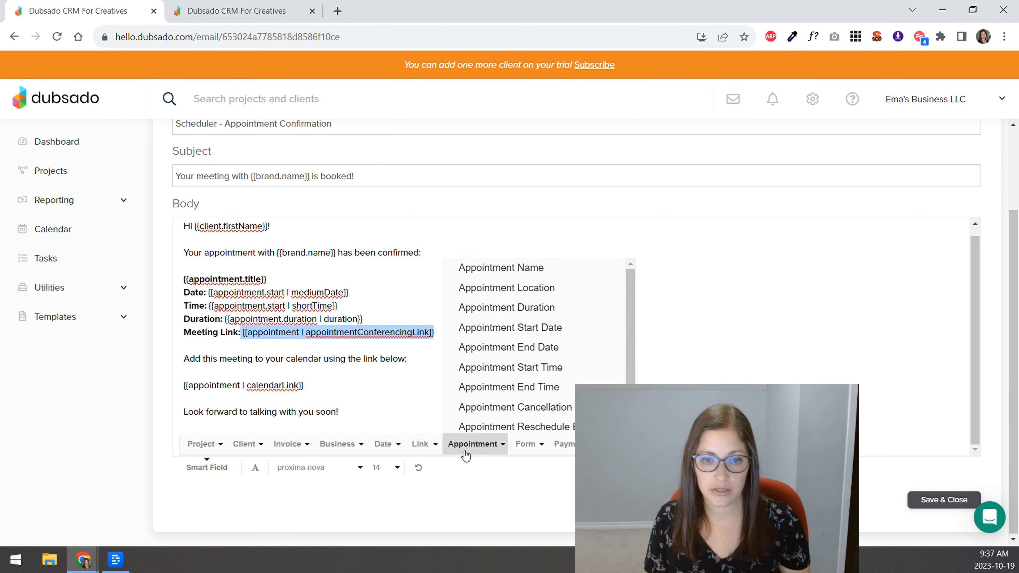
pyautogui.click(500, 280)
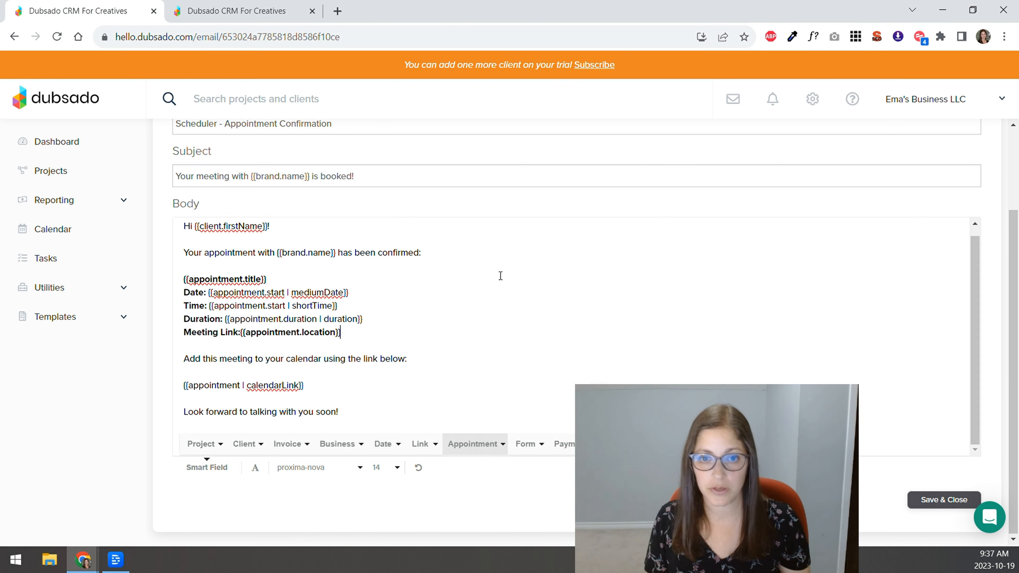
pyautogui.click(238, 334)
pyautogui.moveTo(343, 334); pyautogui.dragTo(244, 334)
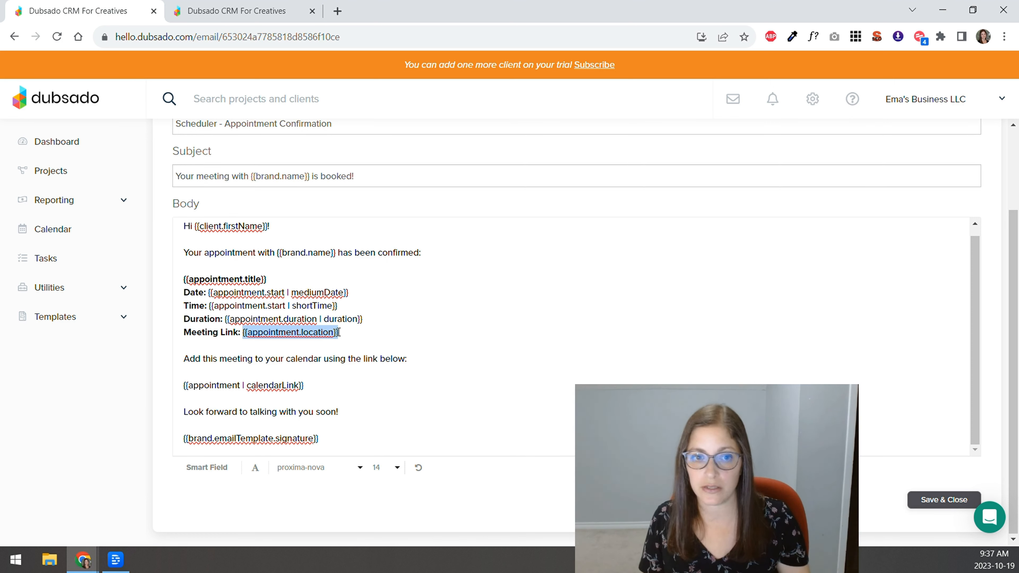
pyautogui.moveTo(339, 332); pyautogui.dragTo(243, 336)
pyautogui.click(354, 339)
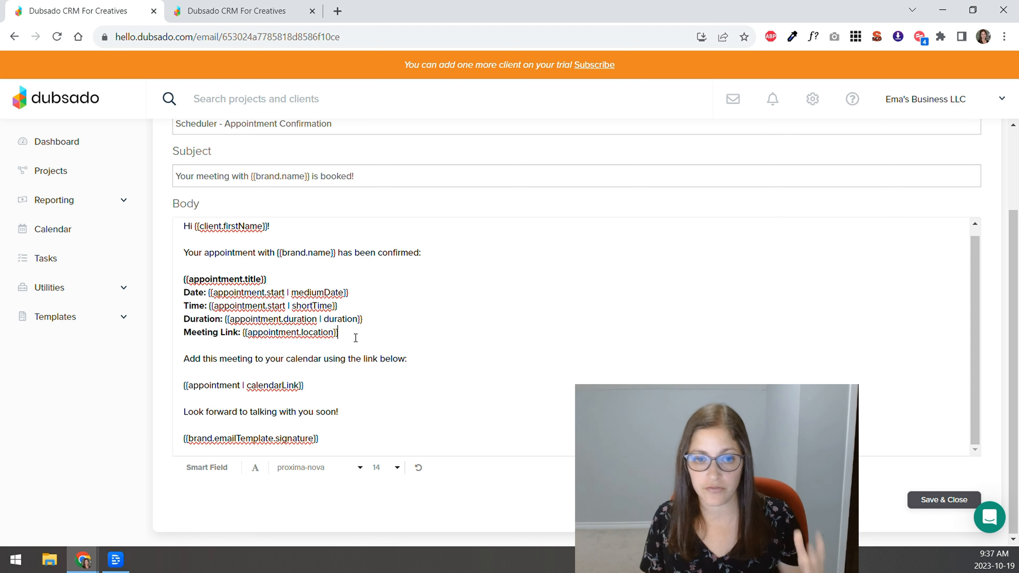
pyautogui.moveTo(339, 332); pyautogui.dragTo(243, 334)
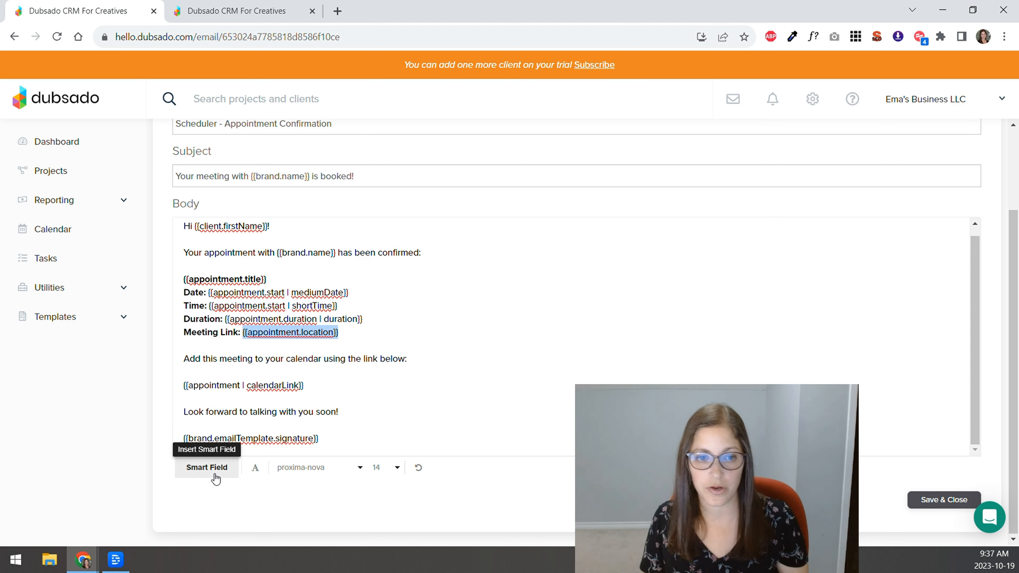
# Change the "Meeting Link" label to "Location" and replace its smart field with the text "I'll call you at"
pyautogui.moveTo(184, 332); pyautogui.dragTo(238, 329)
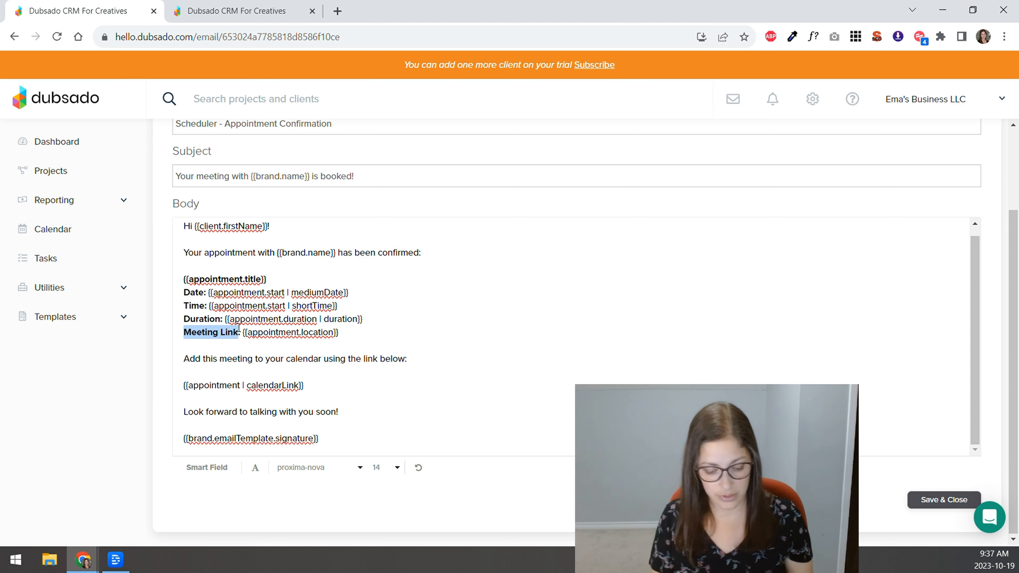
pyautogui.write('Location')
pyautogui.moveTo(320, 332); pyautogui.dragTo(226, 337)
pyautogui.press('BackSpace')
pyautogui.press('BackSpace')
pyautogui.write('O')
pyautogui.press('BackSpace')
pyautogui.write("I'll call you at")
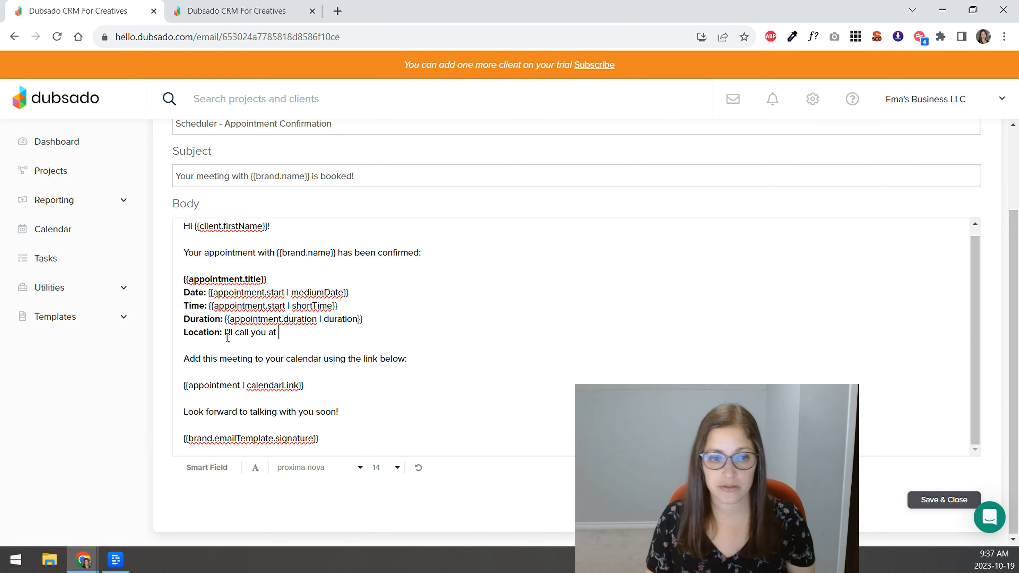
# Complete the Location line with the client Phone smart field followed by "at the scheduled time"
pyautogui.click(206, 467)
pyautogui.click(247, 444)
pyautogui.click(257, 339)
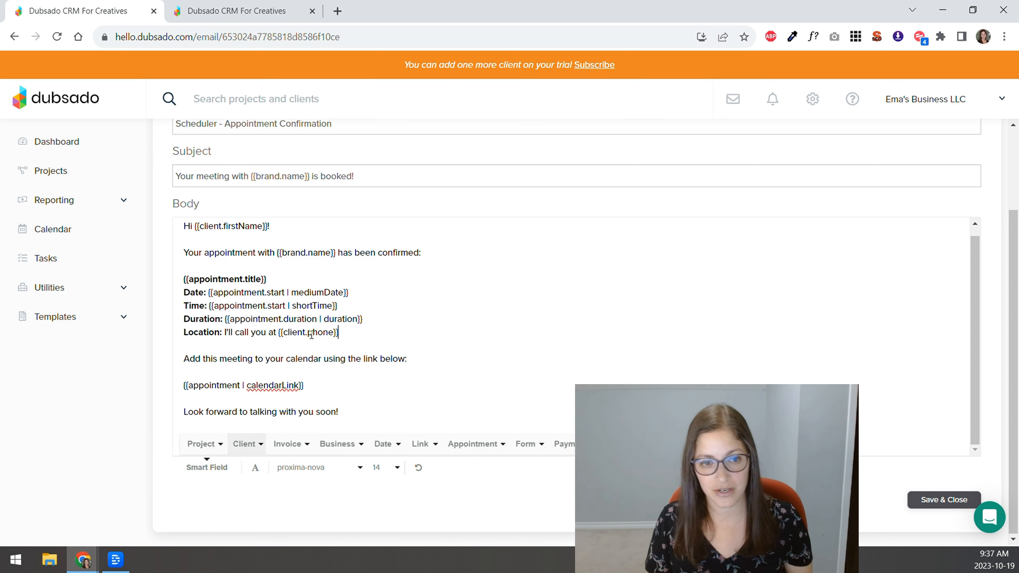
pyautogui.click(366, 333)
pyautogui.write('at the sche')
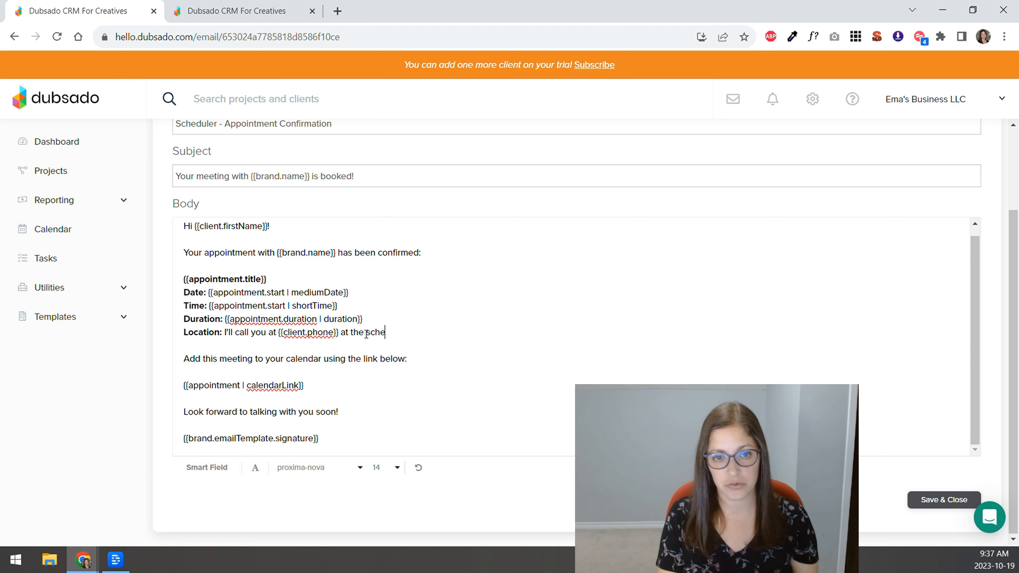
pyautogui.write('duled time')
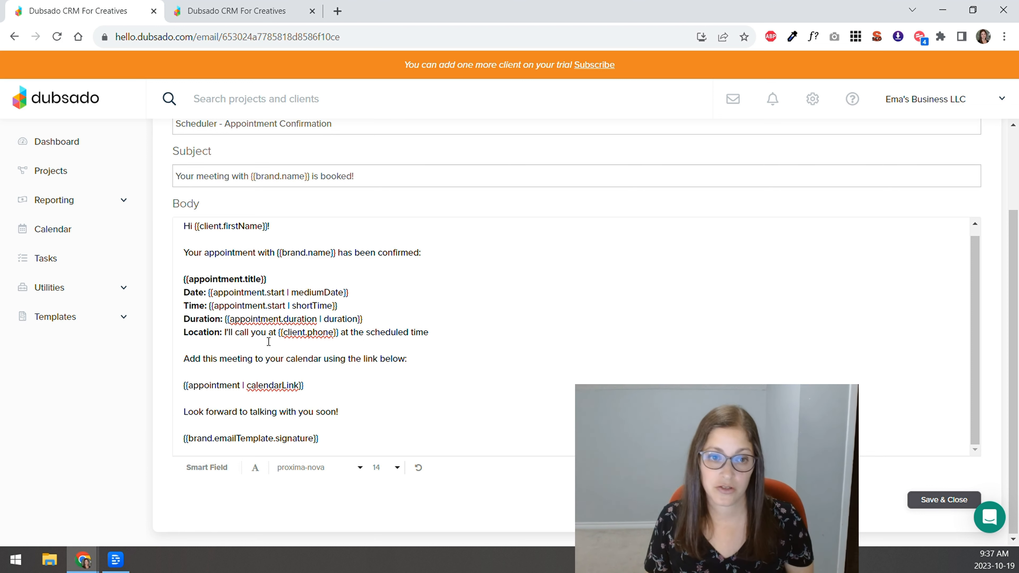
# Clear the phone call wording from the Location line and insert the client "Address - Compact" smart field instead
pyautogui.moveTo(276, 332); pyautogui.dragTo(343, 330)
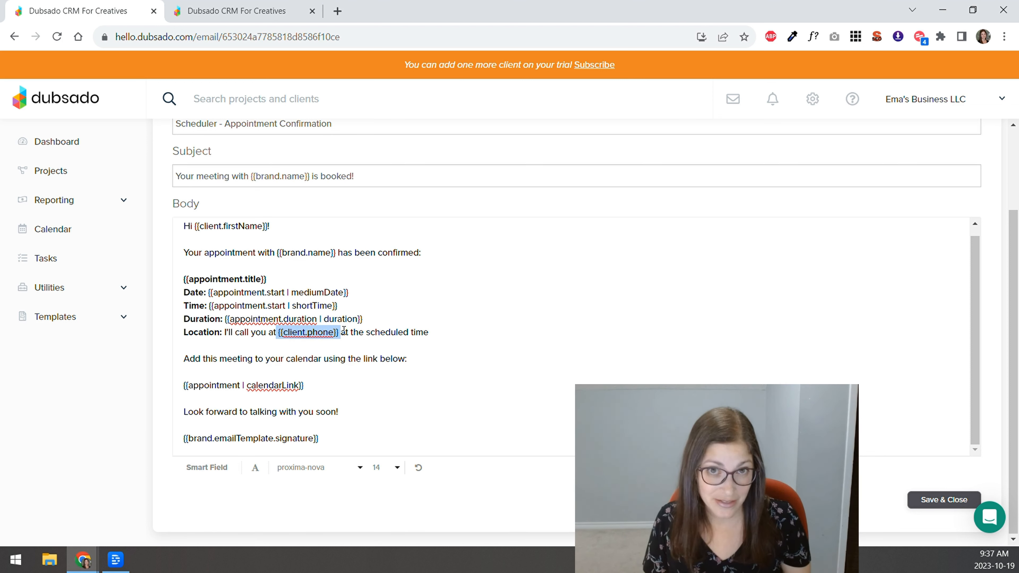
pyautogui.click(345, 332)
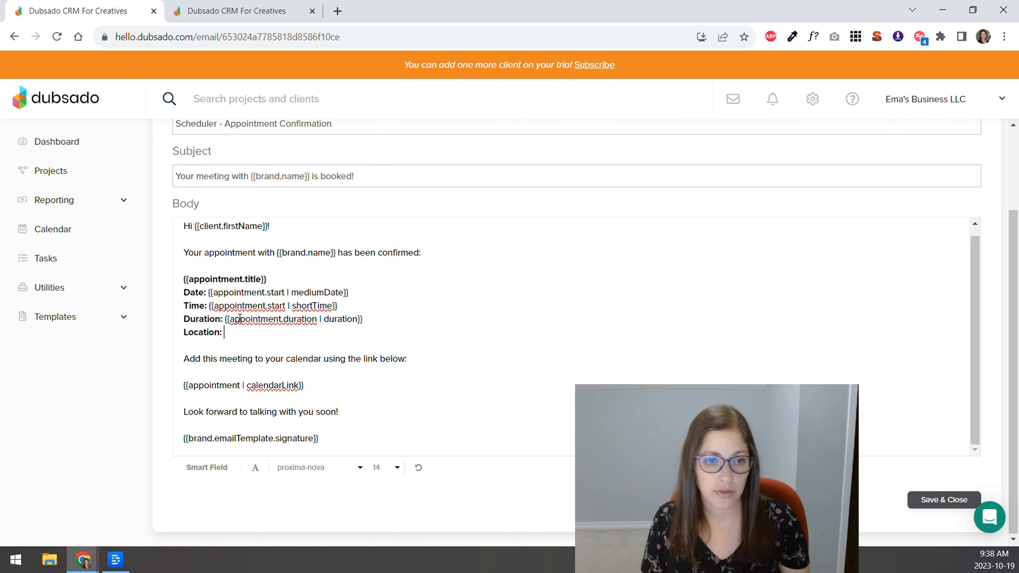
pyautogui.click(209, 467)
pyautogui.click(246, 443)
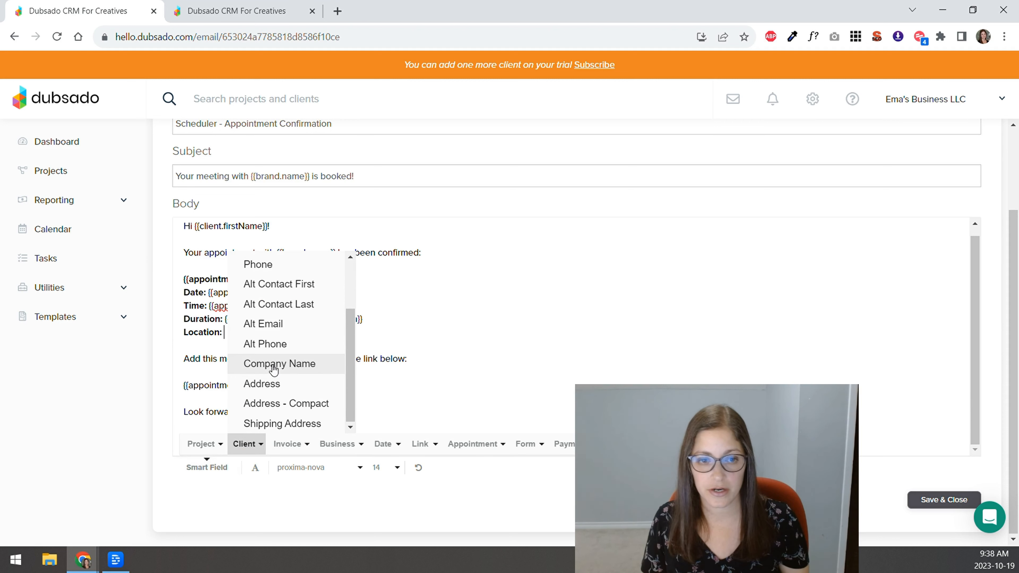
pyautogui.click(279, 409)
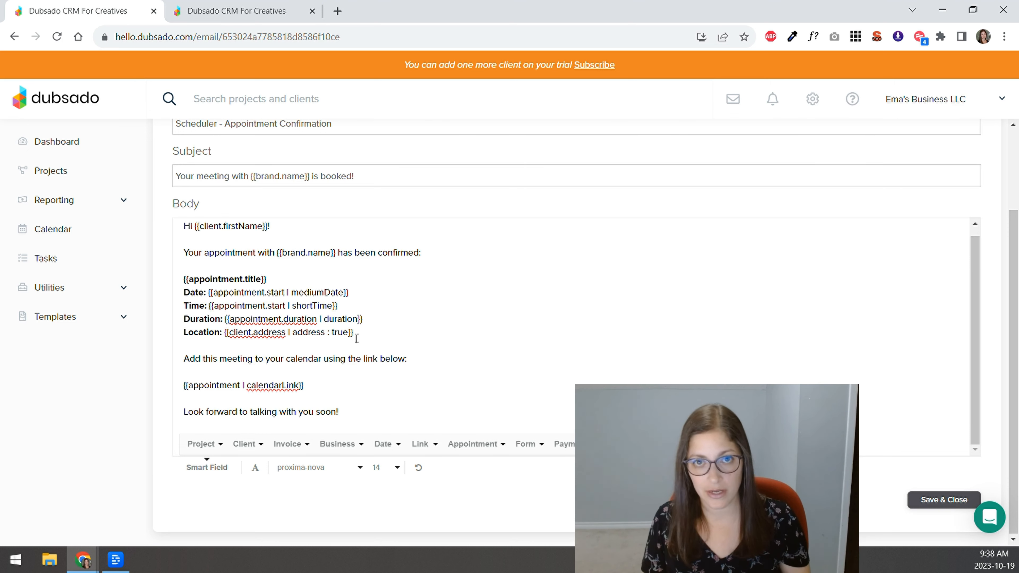
# Replace the client address on the Location line with the project Address smart field
pyautogui.moveTo(353, 332); pyautogui.dragTo(224, 338)
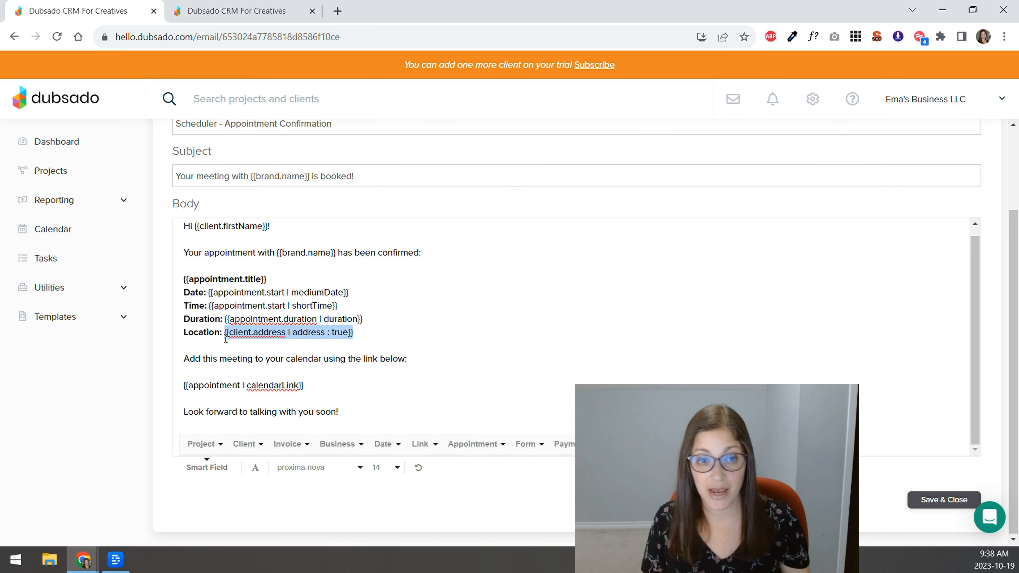
pyautogui.click(205, 468)
pyautogui.click(201, 443)
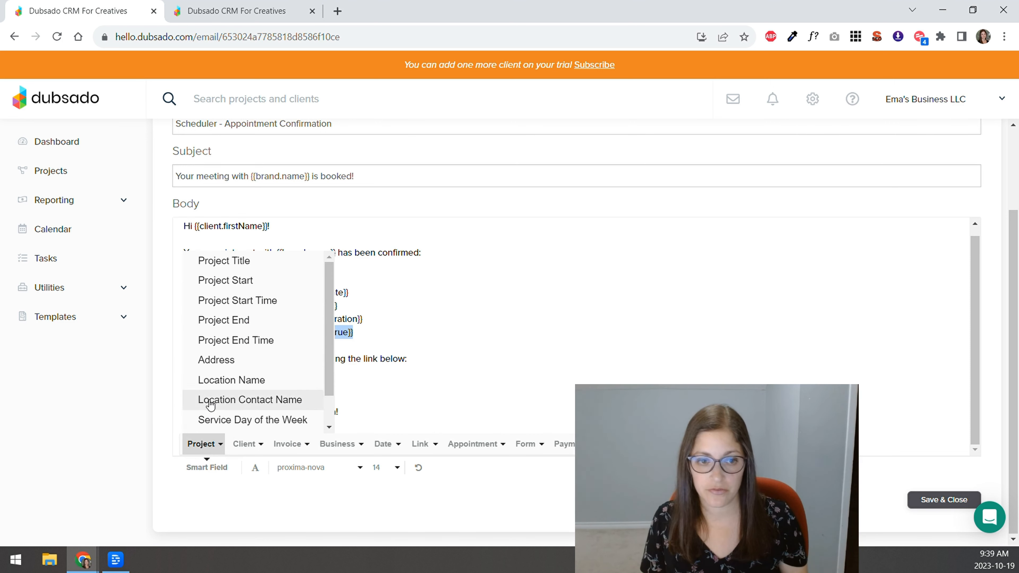
pyautogui.click(213, 360)
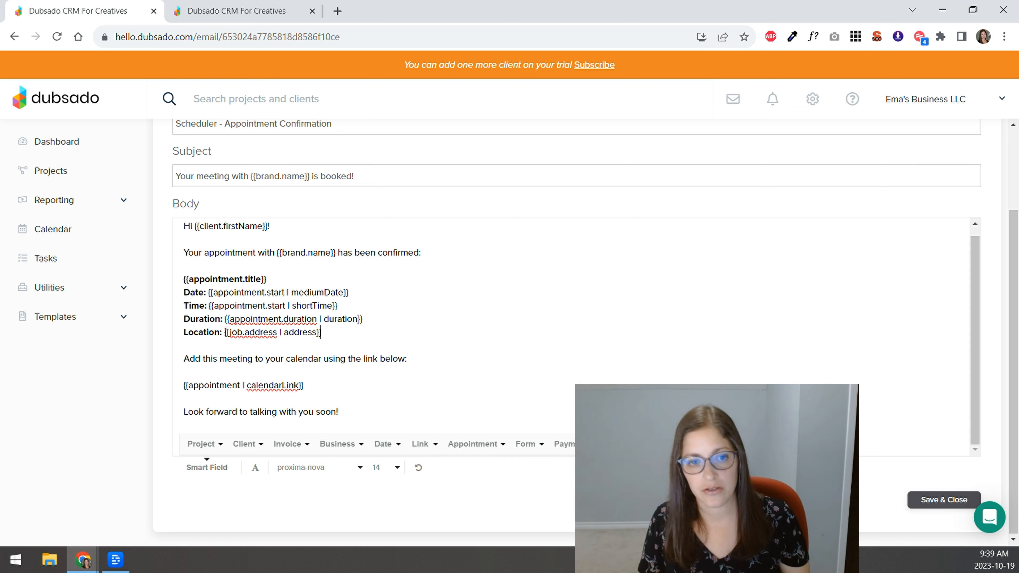
pyautogui.moveTo(225, 333); pyautogui.dragTo(333, 334)
pyautogui.click(333, 334)
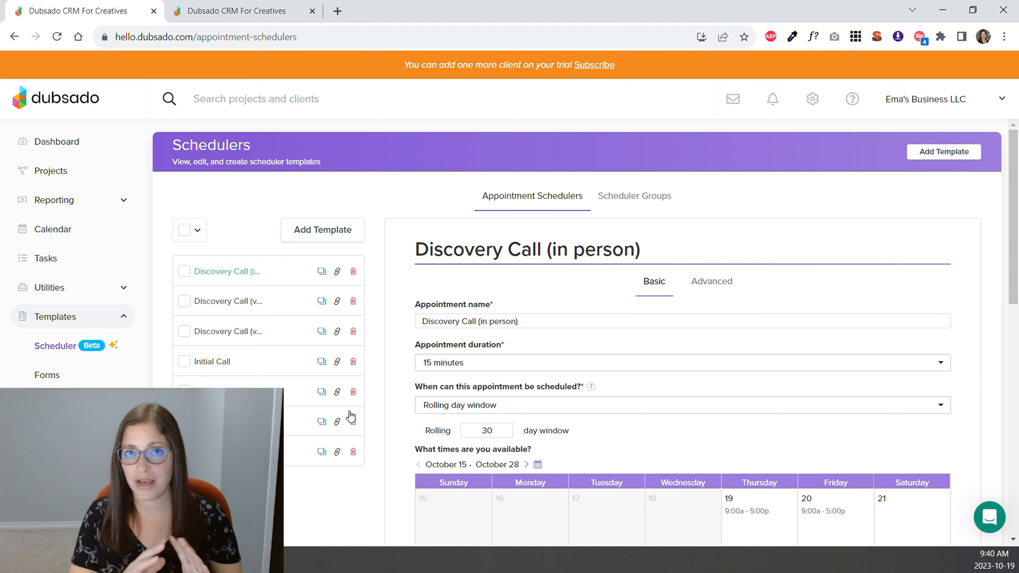
# Open the Paid Session - Beginner scheduler template and examine the invoice in its advanced settings
pyautogui.click(536, 322)
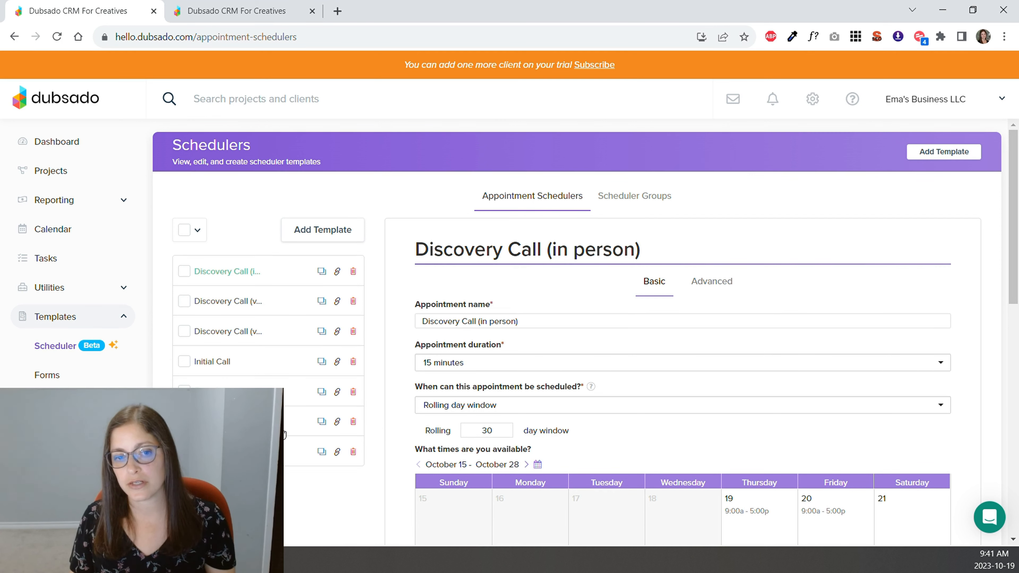
pyautogui.click(281, 432)
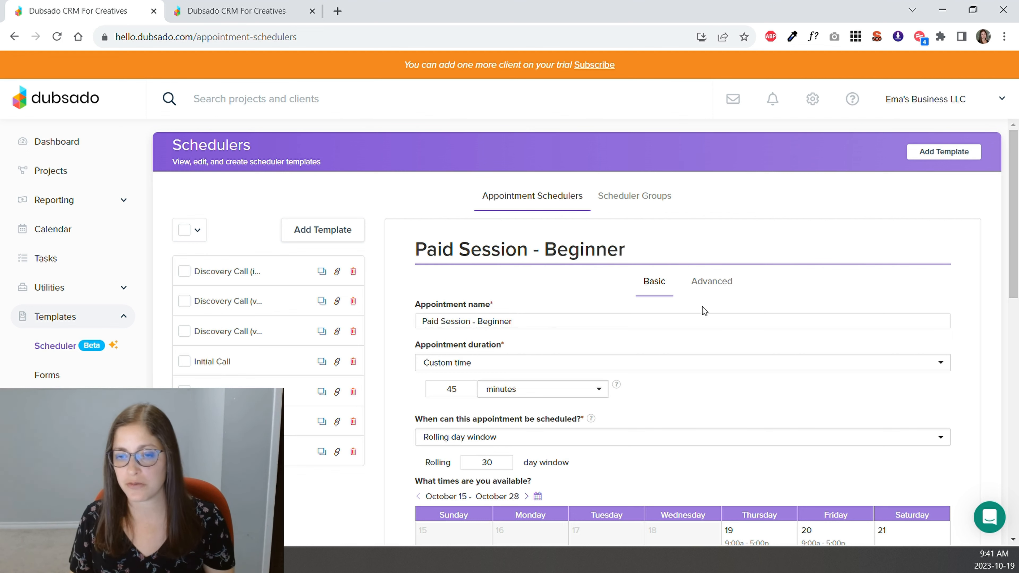
pyautogui.scroll(-5, 718, 309)
pyautogui.scroll(5, 727, 217)
pyautogui.click(712, 282)
pyautogui.scroll(-10, 847, 260)
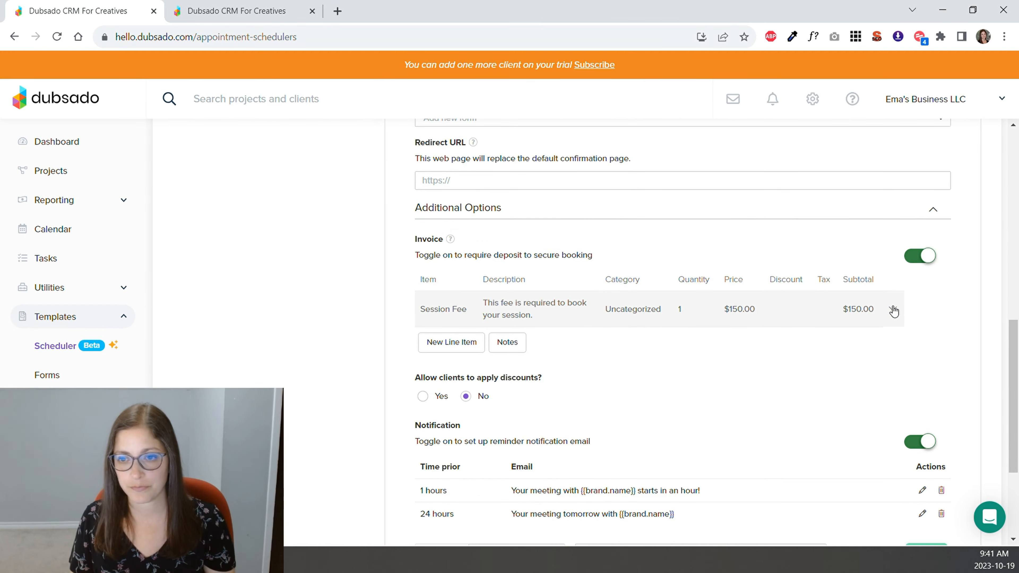
# Open the Paid Session - Advanced scheduler template and examine the invoice in its advanced settings
pyautogui.scroll(10, 810, 285)
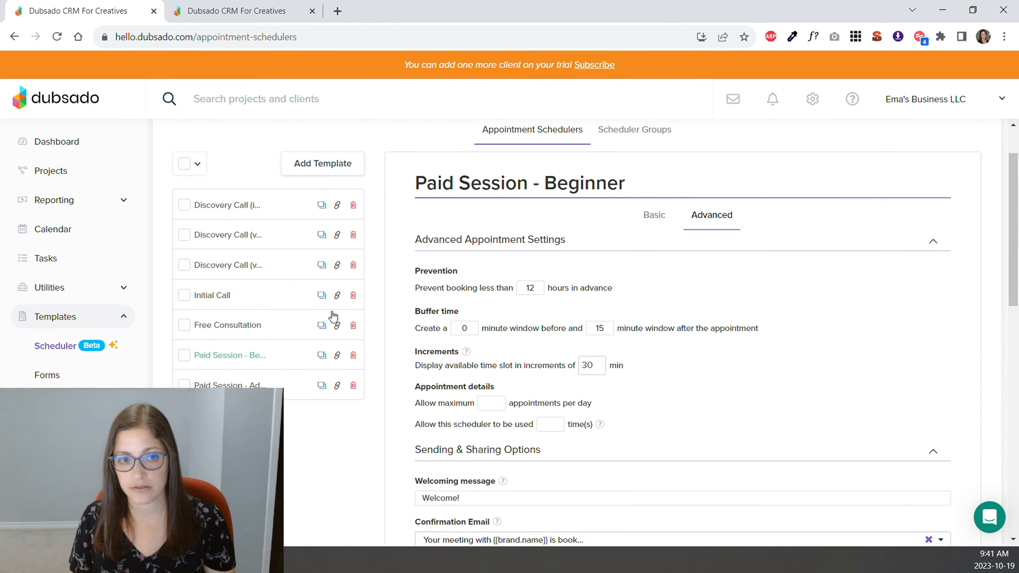
pyautogui.click(231, 384)
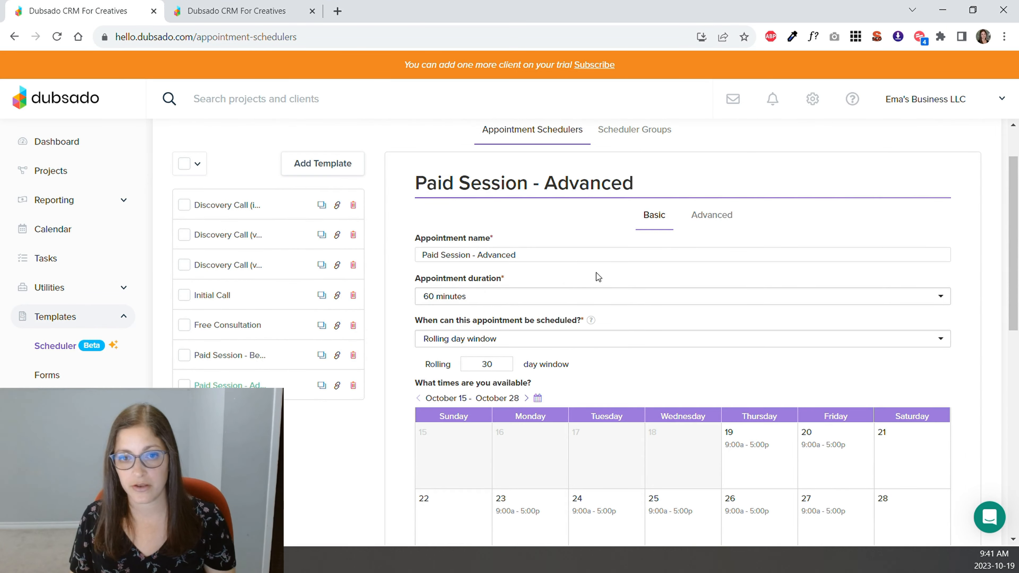
pyautogui.click(710, 216)
pyautogui.scroll(-10, 816, 315)
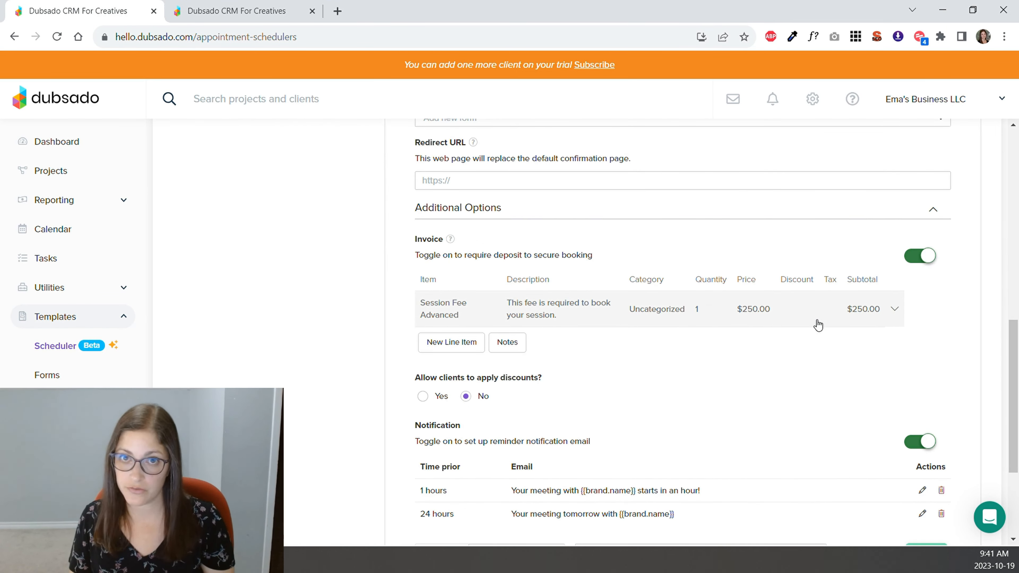
# Create a scheduler group named "Paid Session" containing the Paid Session - Beginner and Paid Session - Advanced schedulers
pyautogui.scroll(10, 816, 321)
pyautogui.click(634, 196)
pyautogui.click(953, 152)
pyautogui.click(404, 178)
pyautogui.write('Paid Session')
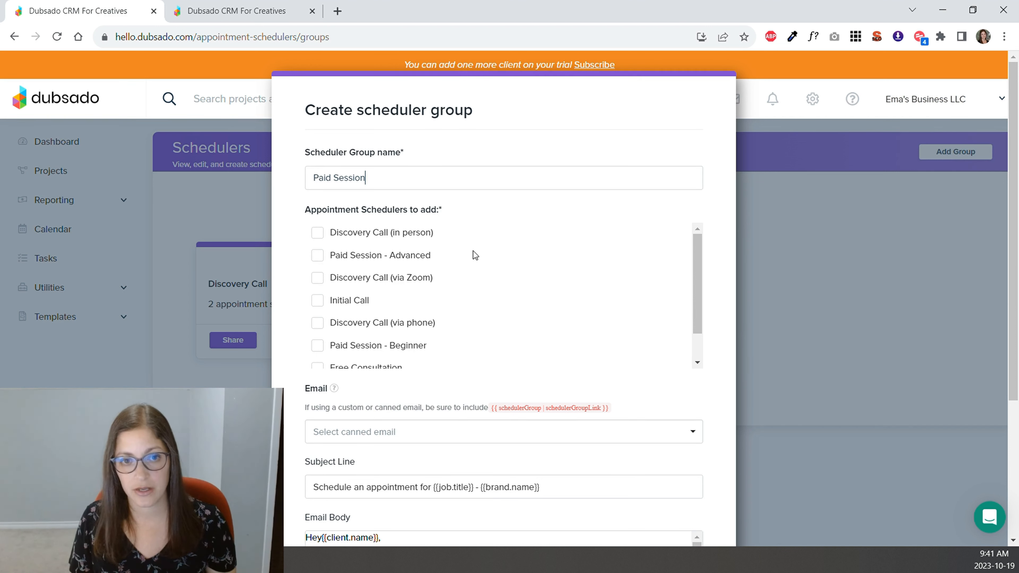
pyautogui.click(316, 345)
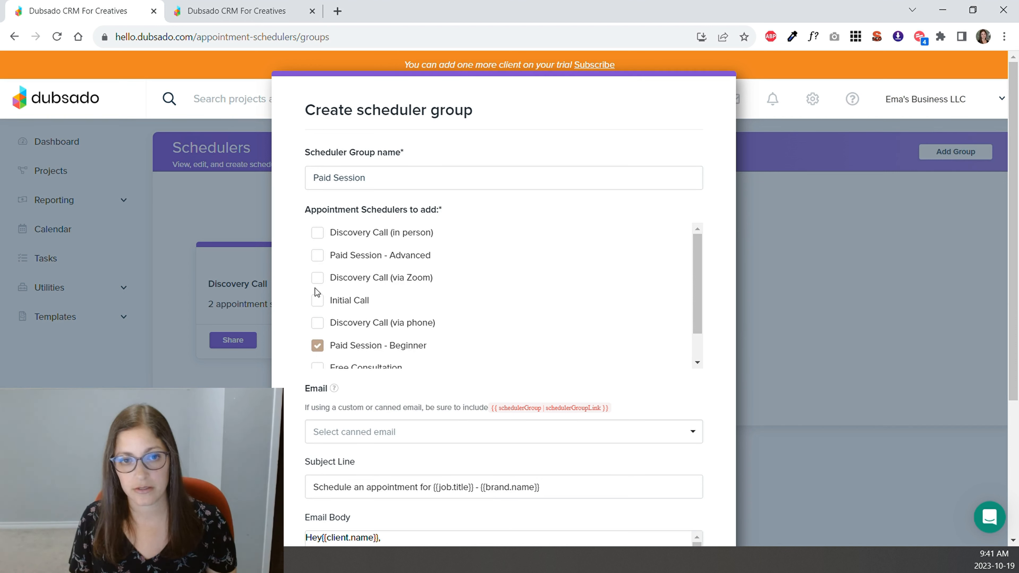
pyautogui.click(317, 256)
pyautogui.scroll(-4, 658, 292)
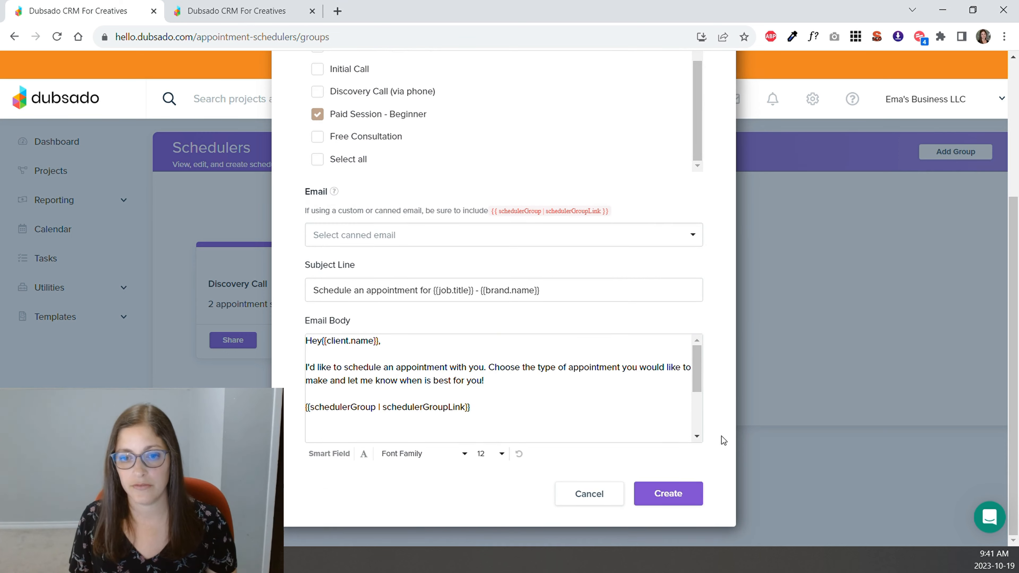
pyautogui.click(687, 490)
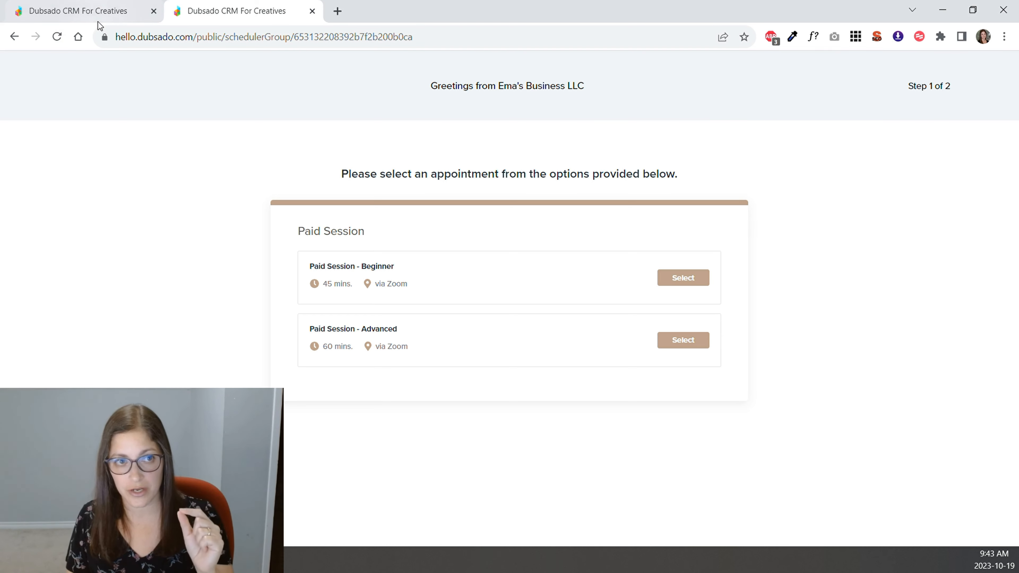
# Return from the public booking page to the scheduler groups and review the appointment schedulers included in the Paid Session group
pyautogui.click(121, 12)
pyautogui.click(291, 430)
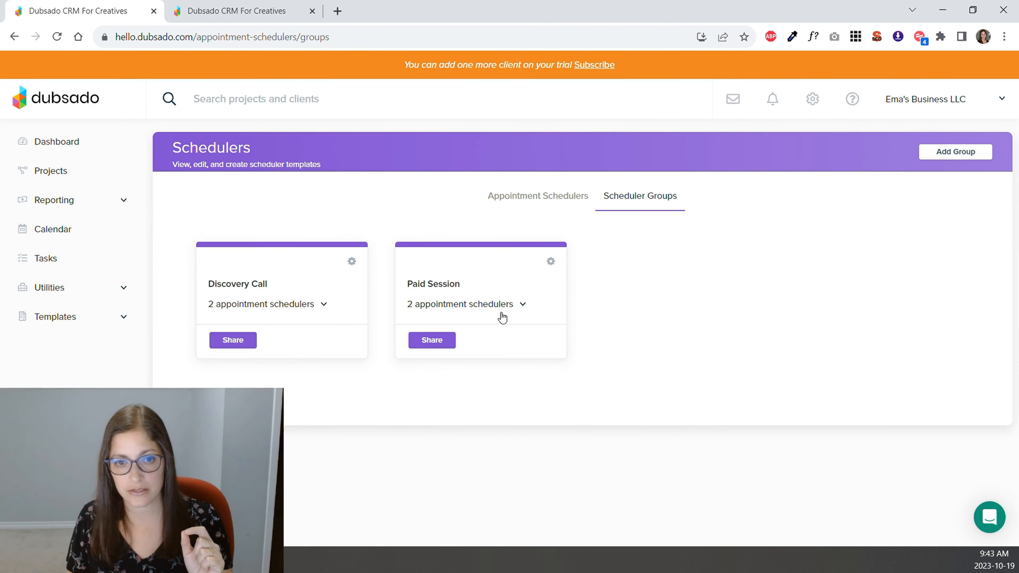
pyautogui.click(551, 262)
pyautogui.click(543, 285)
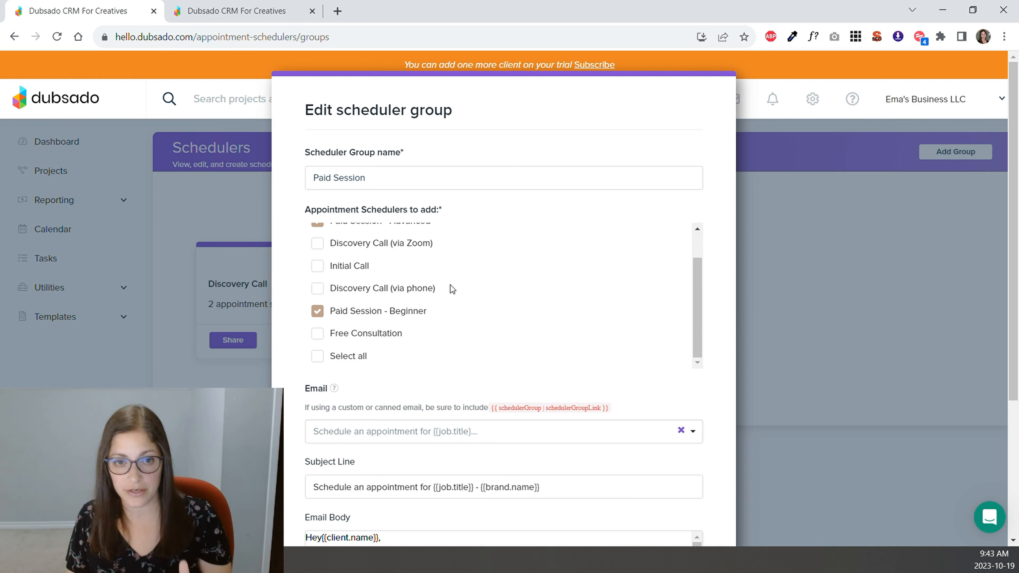
pyautogui.scroll(2, 451, 288)
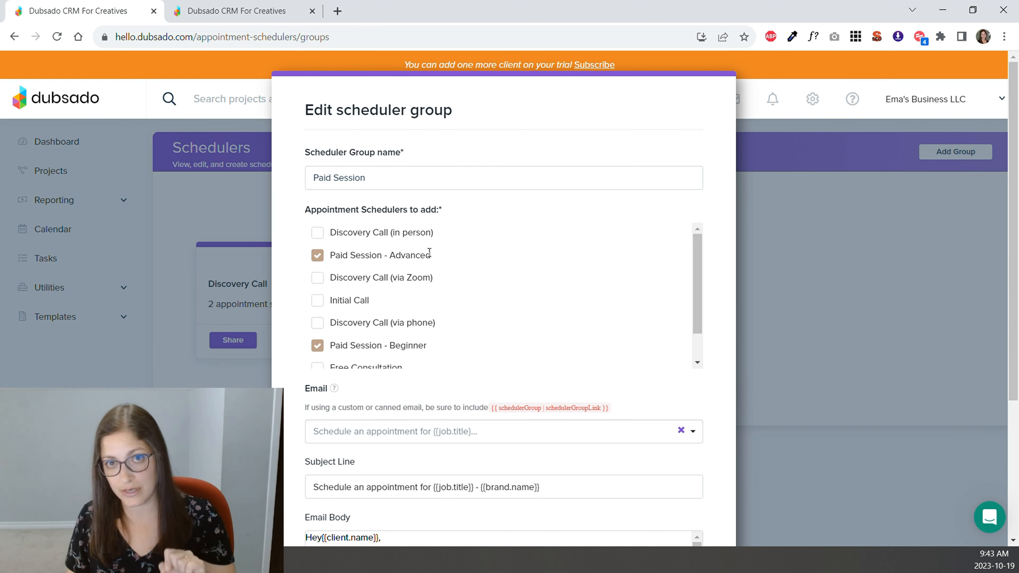
pyautogui.scroll(-2, 566, 305)
# Start a new scheduler group in the scheduler groups and name it with the business owner's full name followed by "Consults"
pyautogui.click(561, 204)
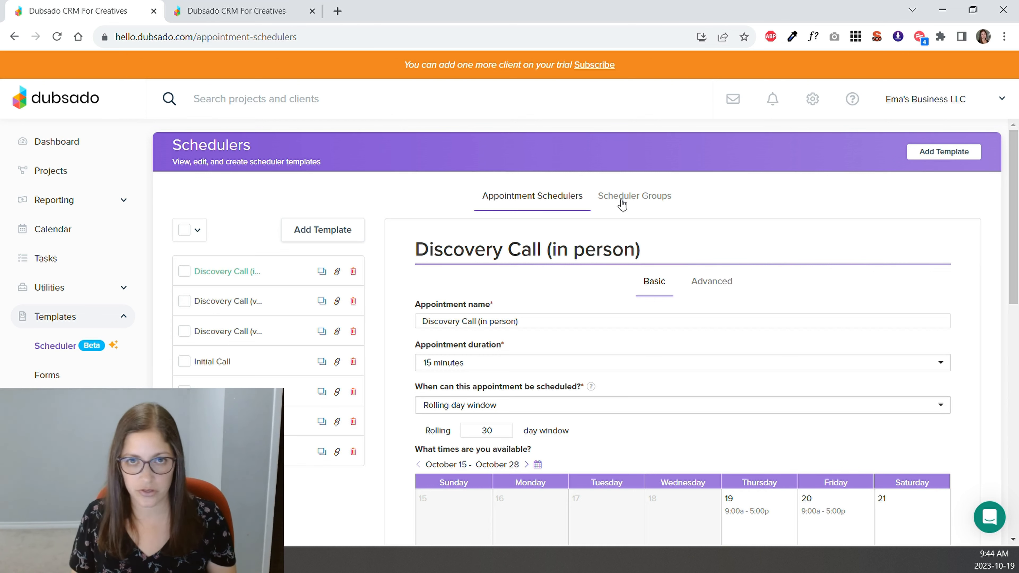
pyautogui.click(646, 202)
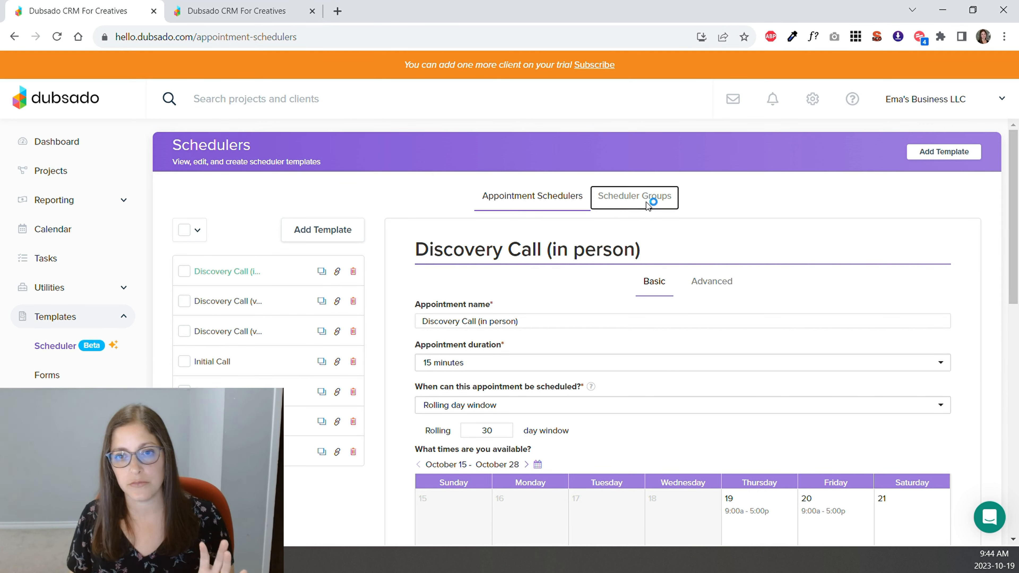
pyautogui.click(948, 155)
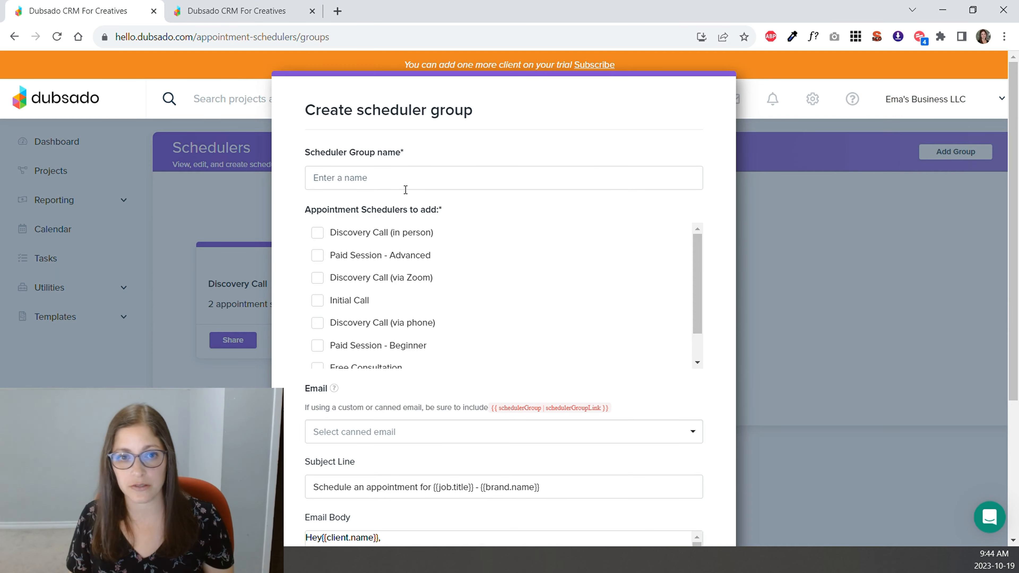
pyautogui.click(373, 178)
pyautogui.write('Ema Katiraee Consults')
# Add the Free Consultation, Paid Session - Beginner and Initial Call schedulers to the new group and create it with the default email
pyautogui.scroll(-1, 522, 298)
pyautogui.click(317, 333)
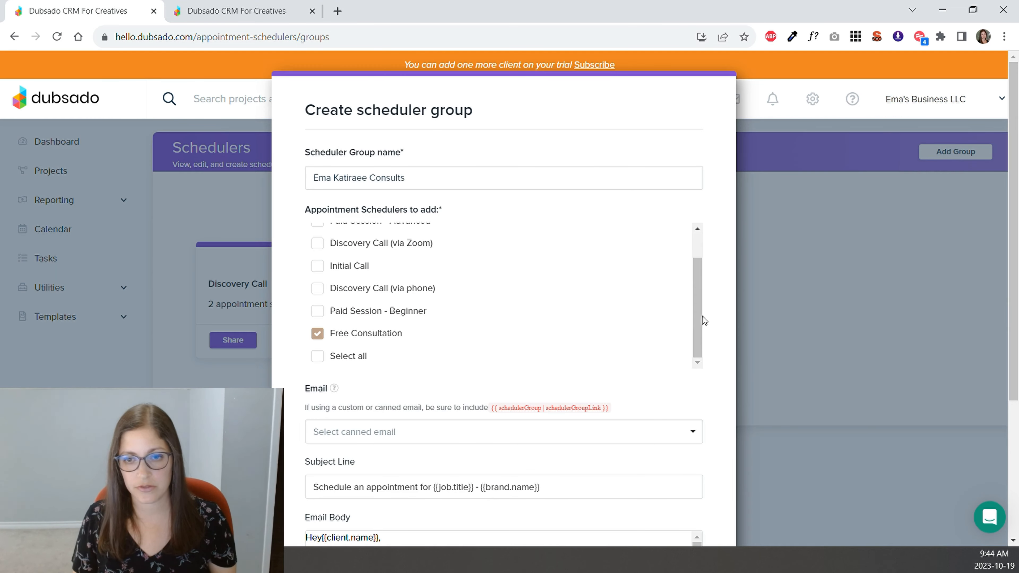
pyautogui.scroll(2, 694, 318)
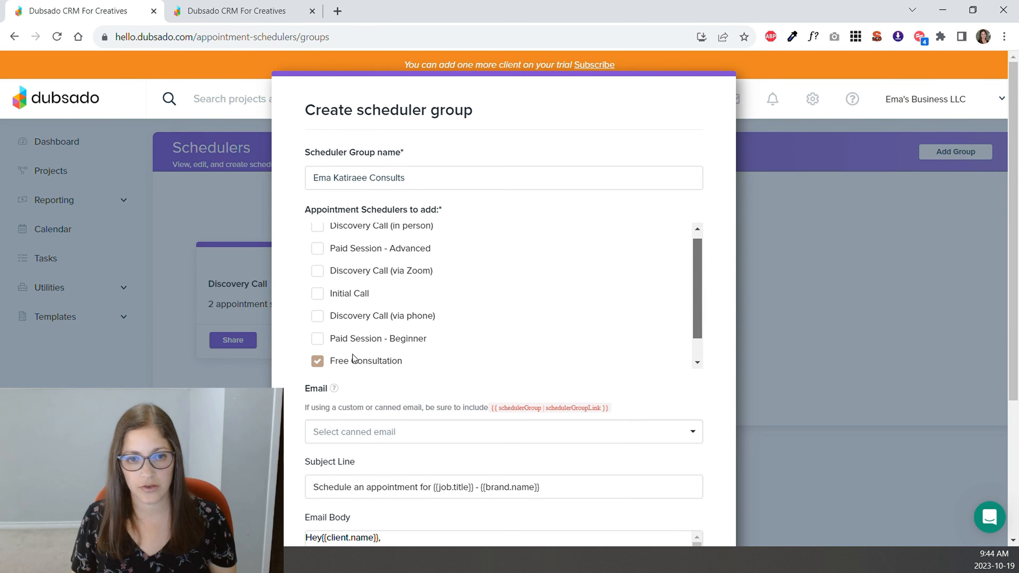
pyautogui.click(316, 339)
pyautogui.scroll(1, 620, 270)
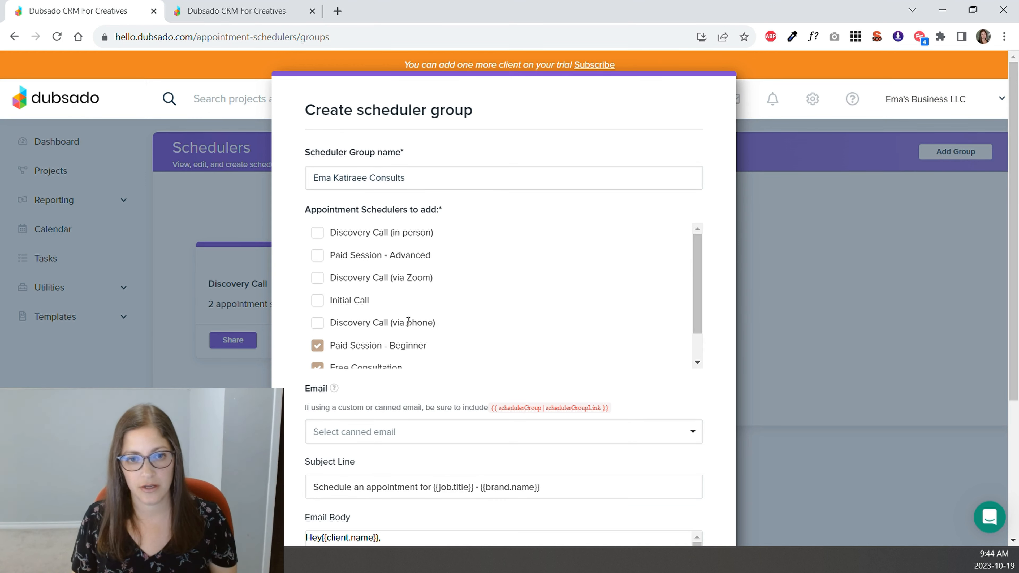
pyautogui.click(317, 300)
pyautogui.scroll(-5, 636, 265)
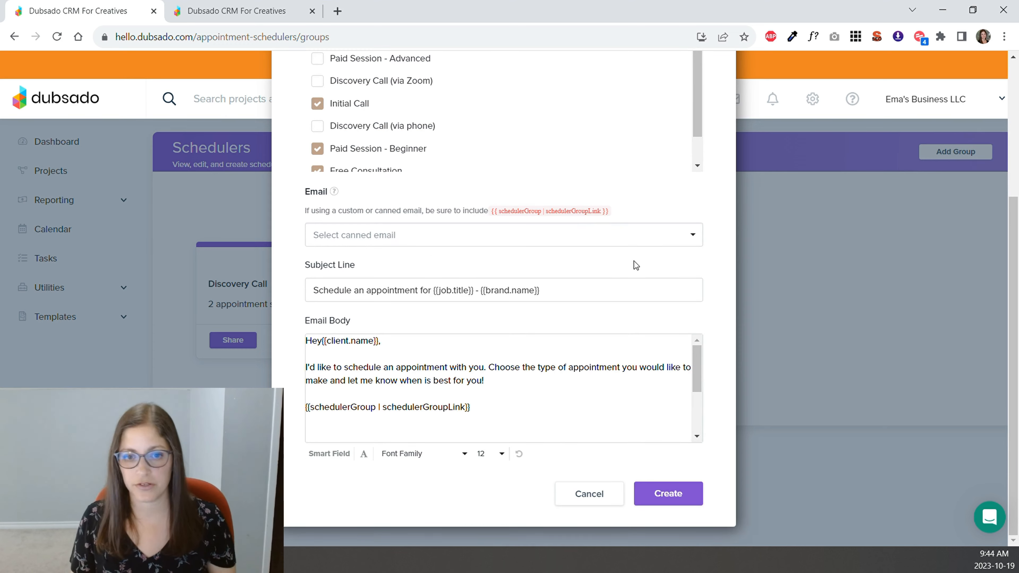
pyautogui.click(668, 494)
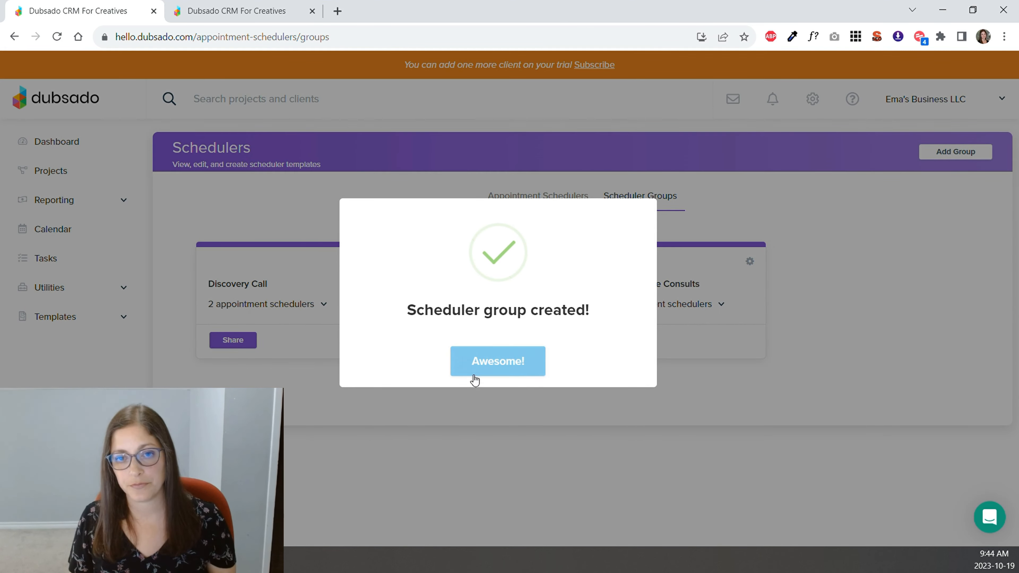
pyautogui.click(507, 379)
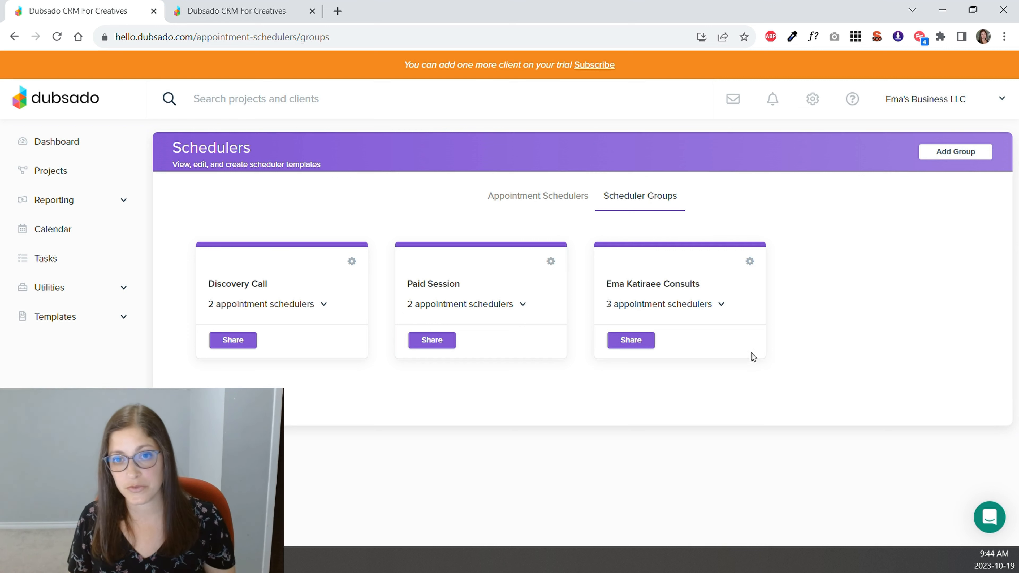